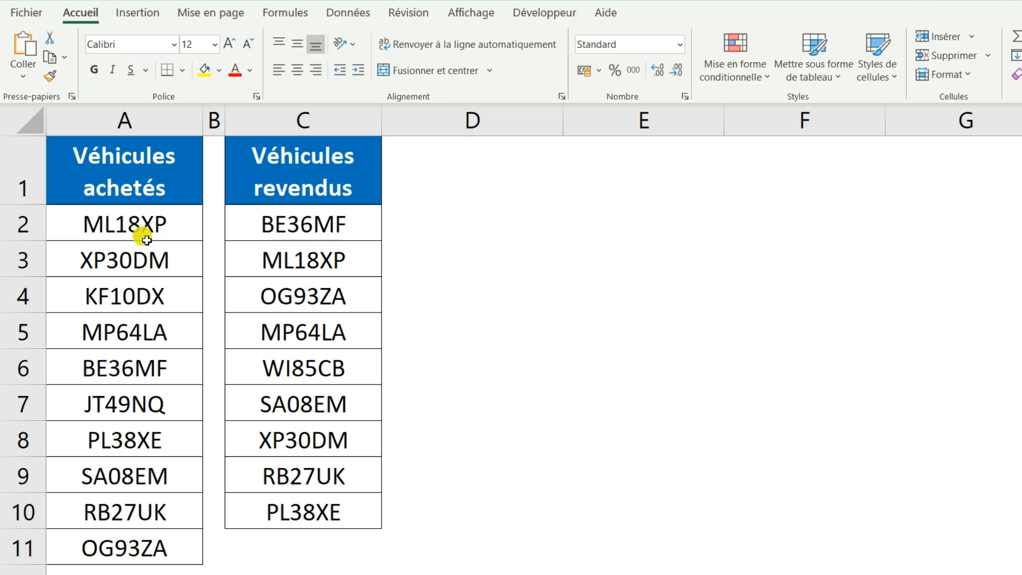
- Highlight the unique values across A2:A11 and C2:C10 with a light red fill and dark red text using conditional formatting
left_click_drag(143, 228, 125, 556)
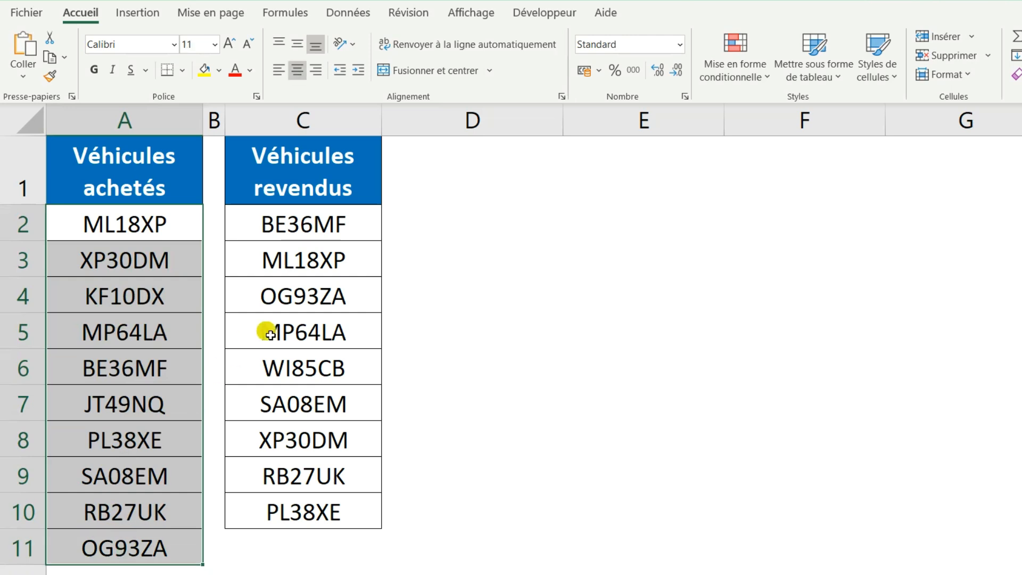
key("ctrl")
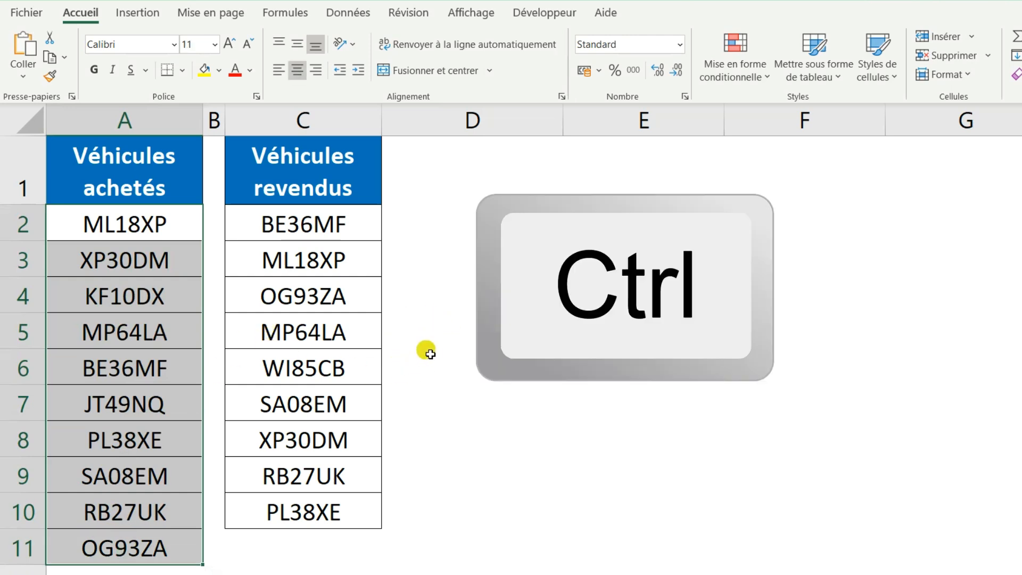
left_click_drag(369, 230, 342, 508)
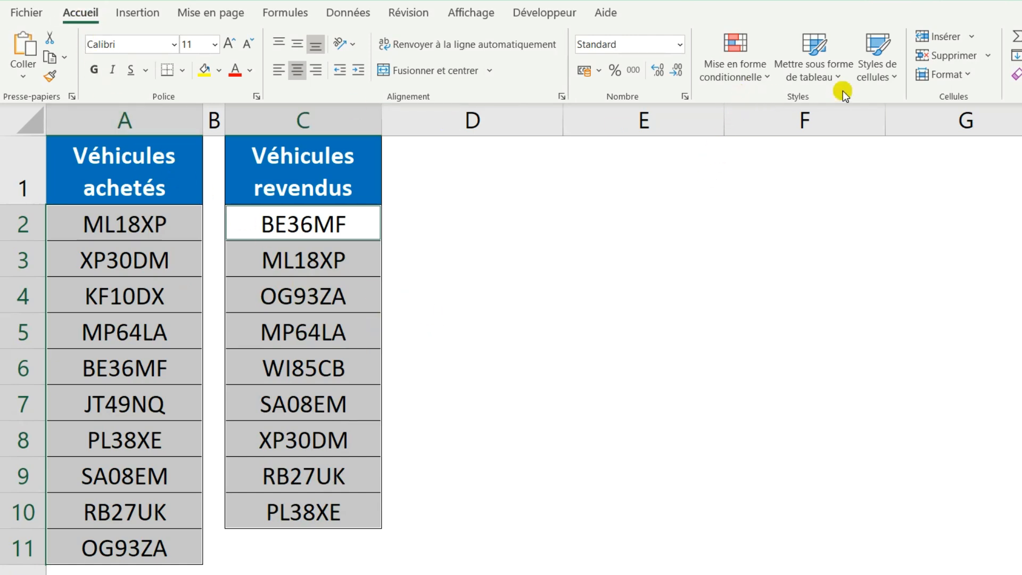
left_click(758, 79)
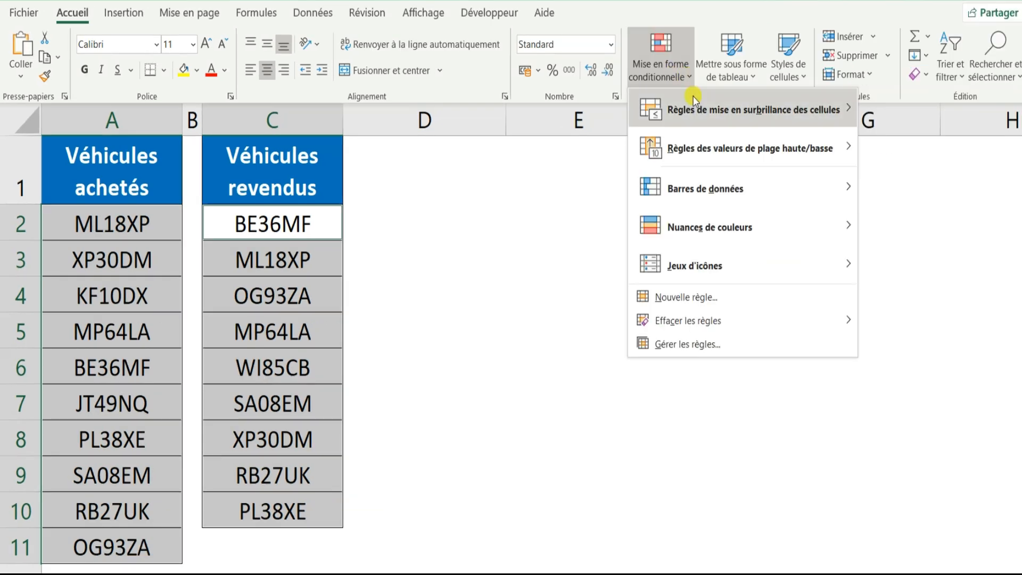
mouse_move(695, 101)
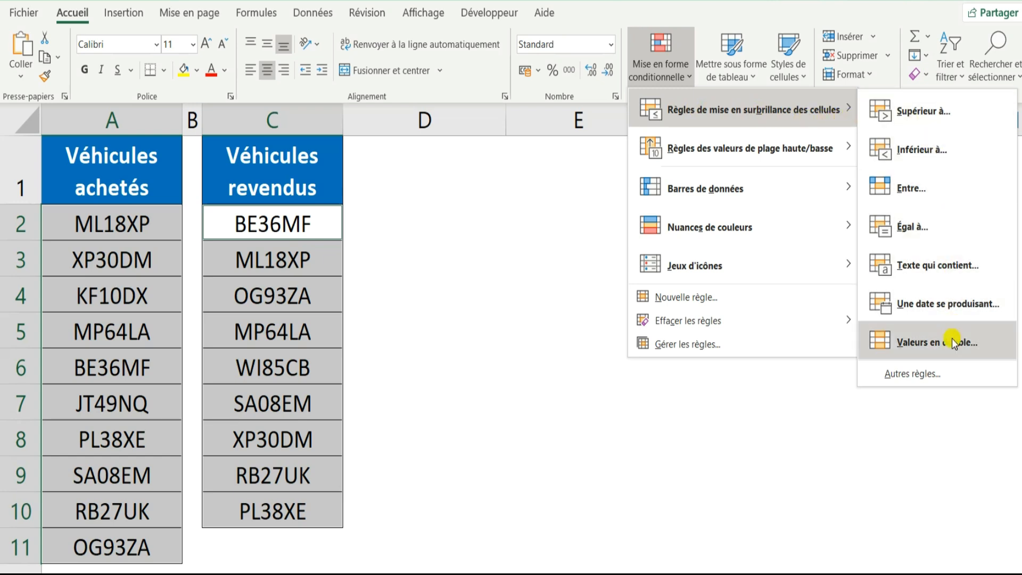
left_click(997, 346)
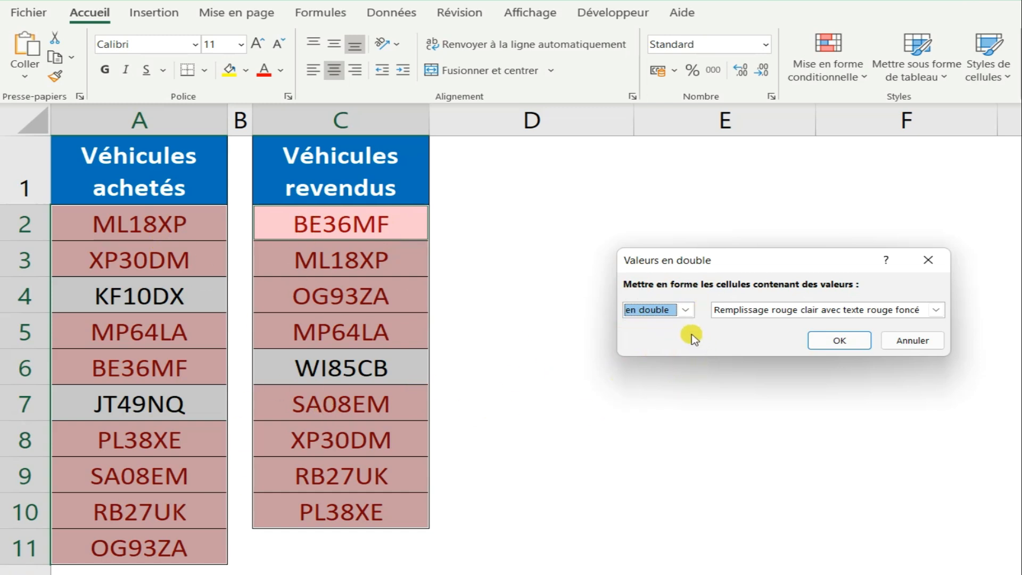
left_click(686, 311)
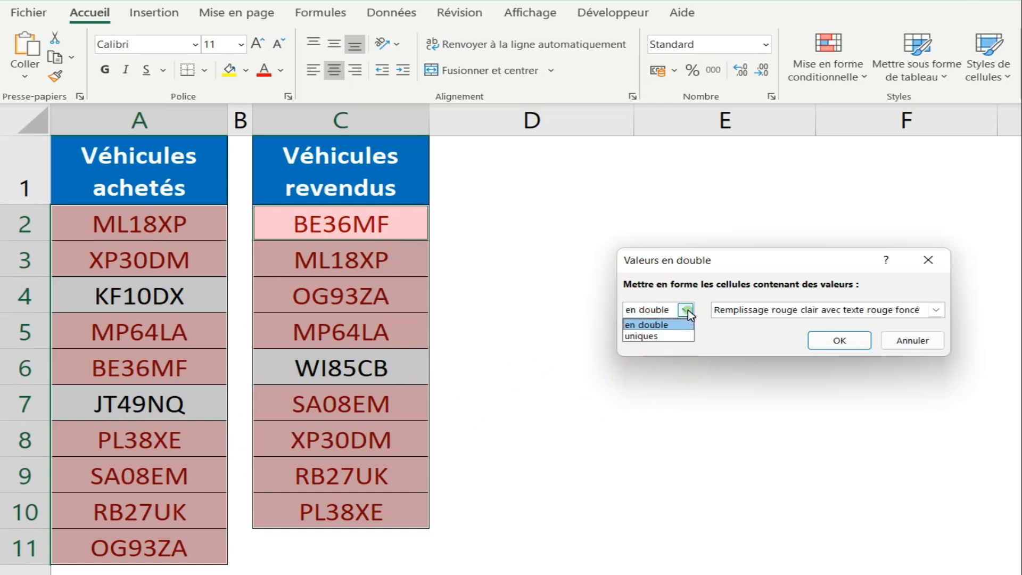
left_click(657, 336)
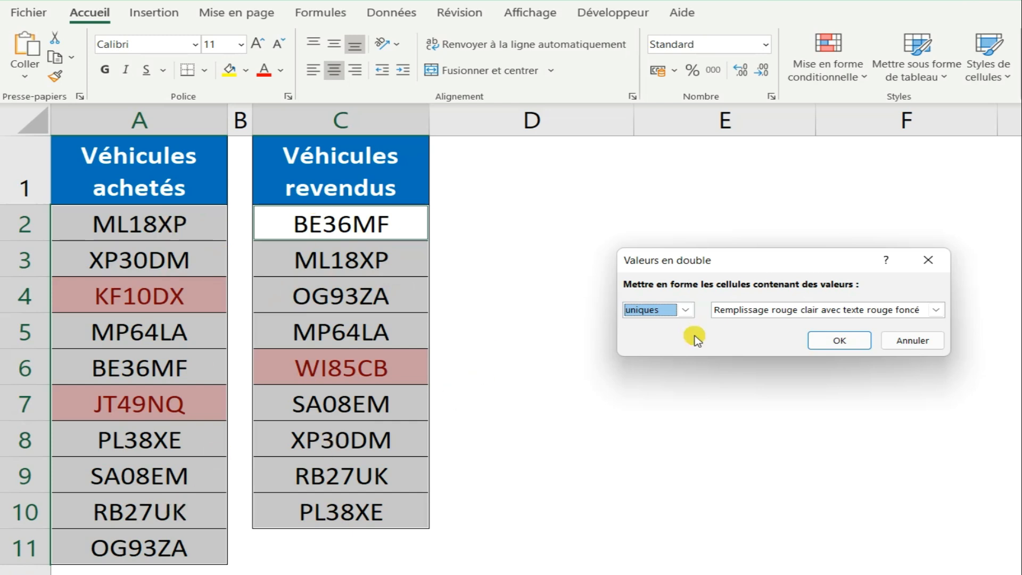
left_click(851, 340)
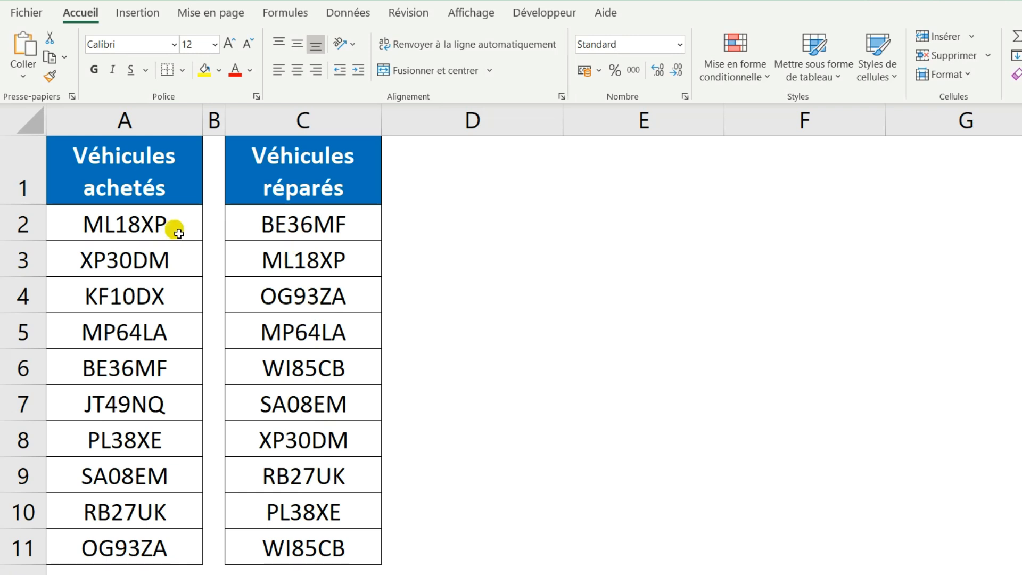
- Apply conditional formatting to the unique values across purchased vehicles A2:A11 and repaired vehicles C2:C11, with light red fill and dark red text
left_click_drag(178, 233, 193, 562)
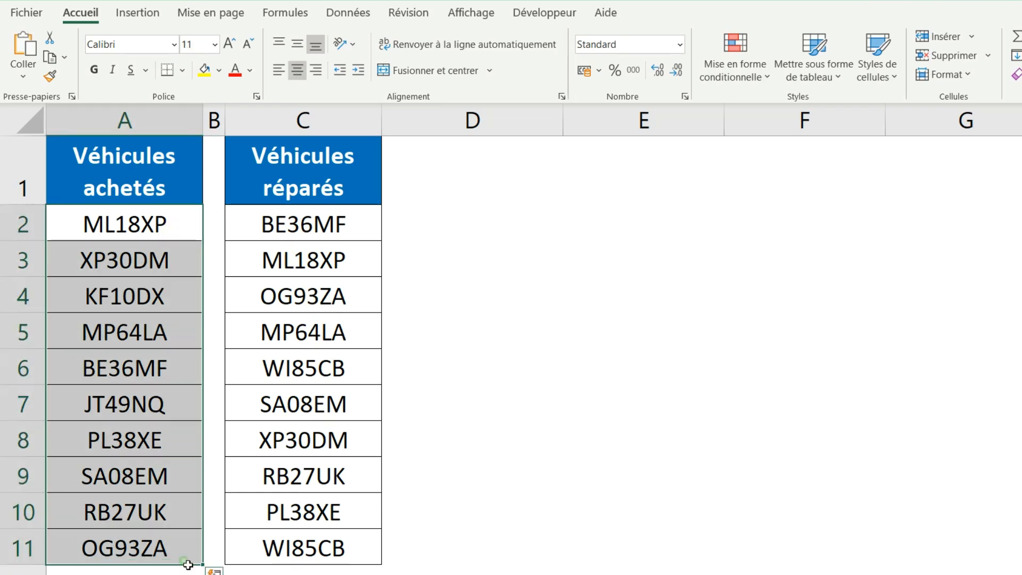
left_click_drag(361, 236, 353, 548)
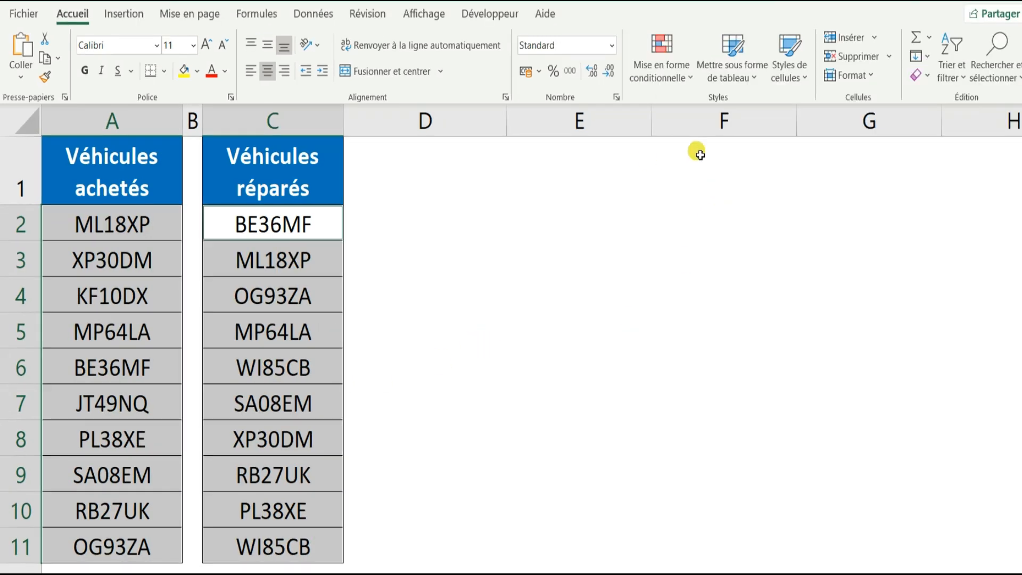
left_click(679, 68)
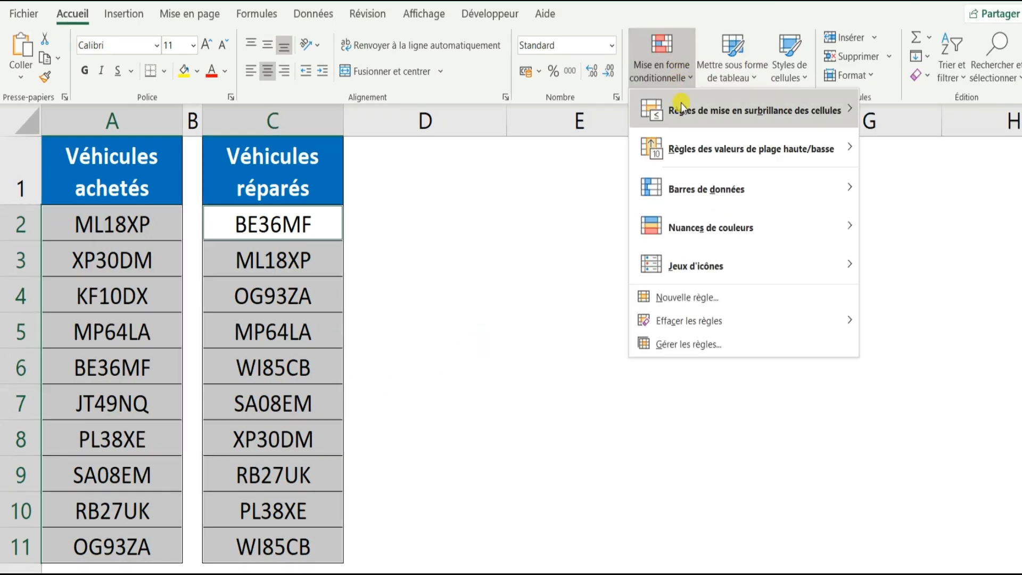
mouse_move(680, 110)
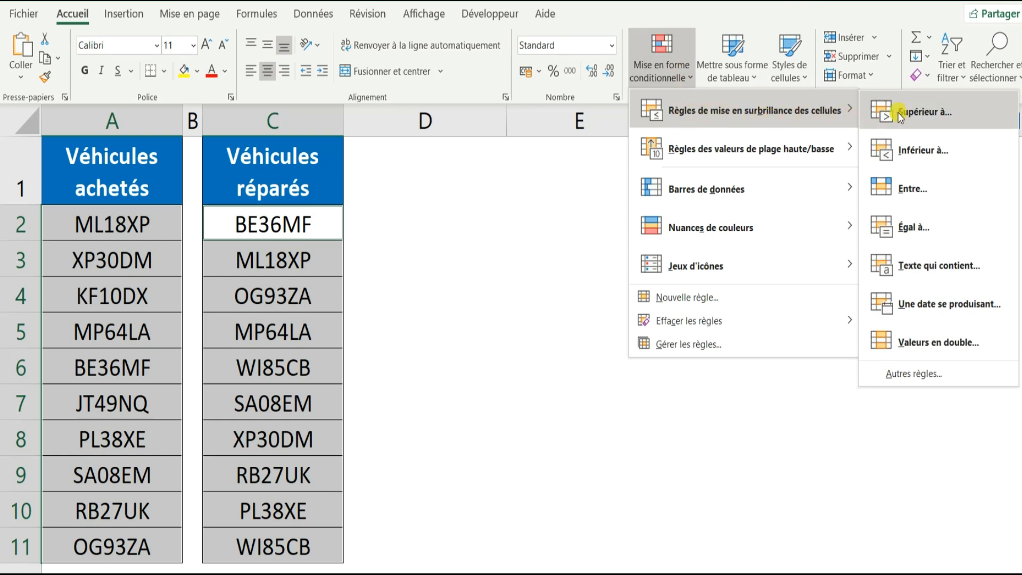
left_click(999, 346)
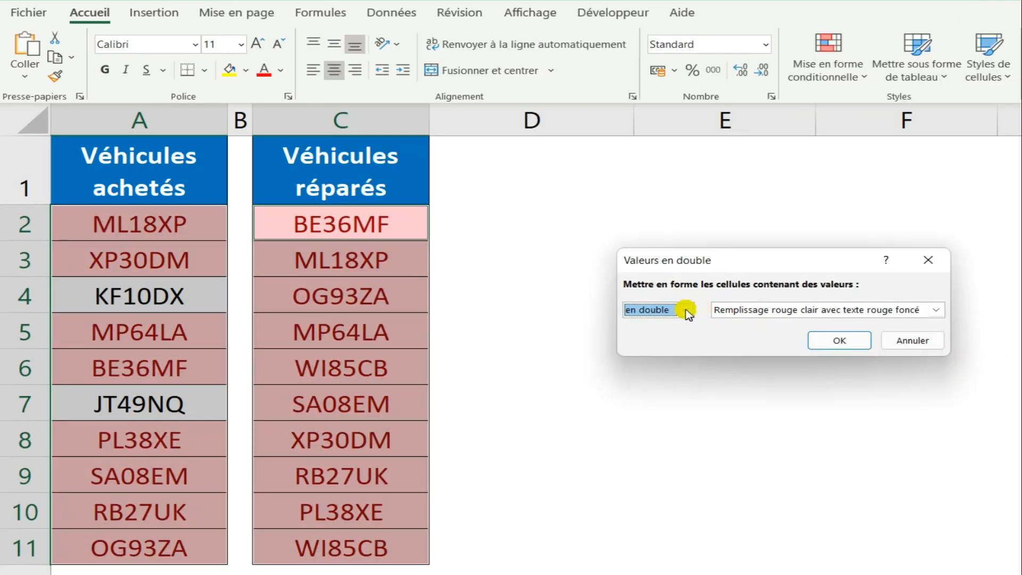
left_click(686, 311)
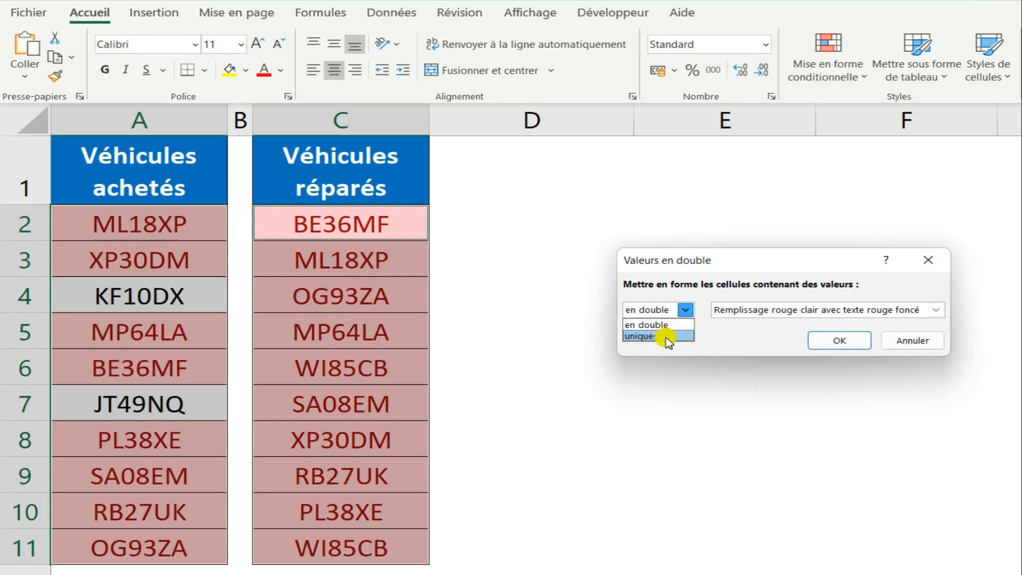
left_click(641, 335)
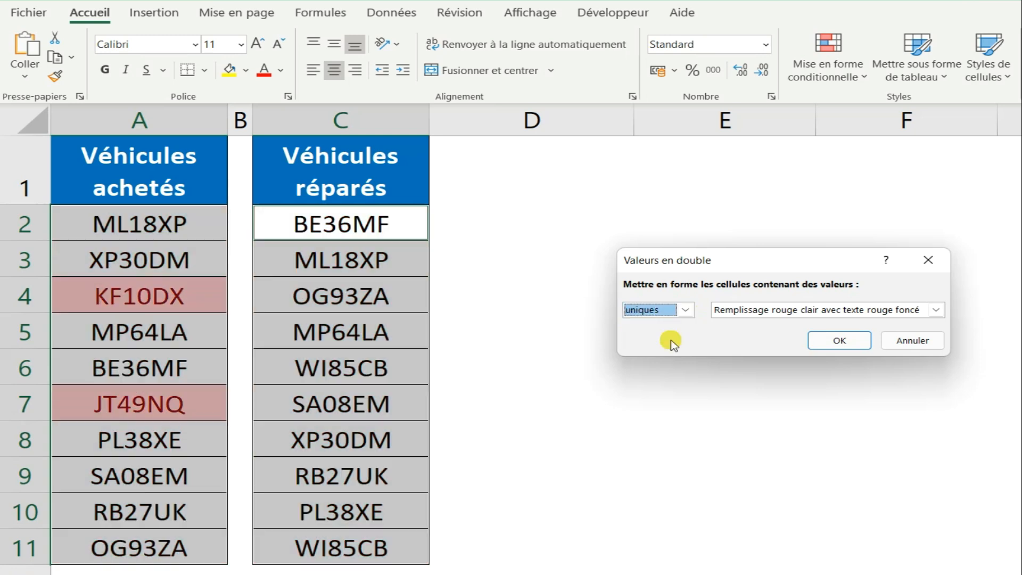
left_click(841, 342)
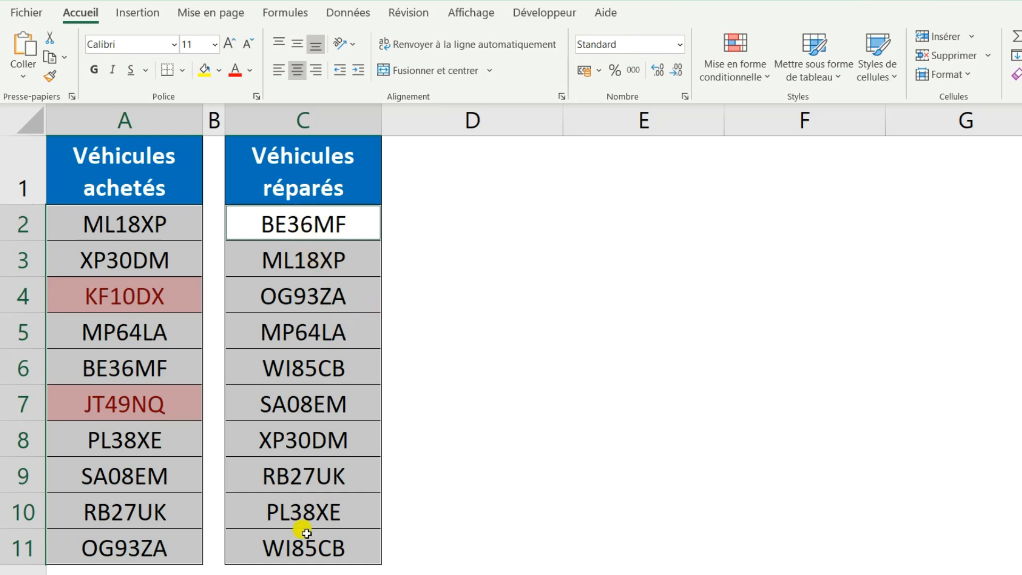
left_click(304, 230)
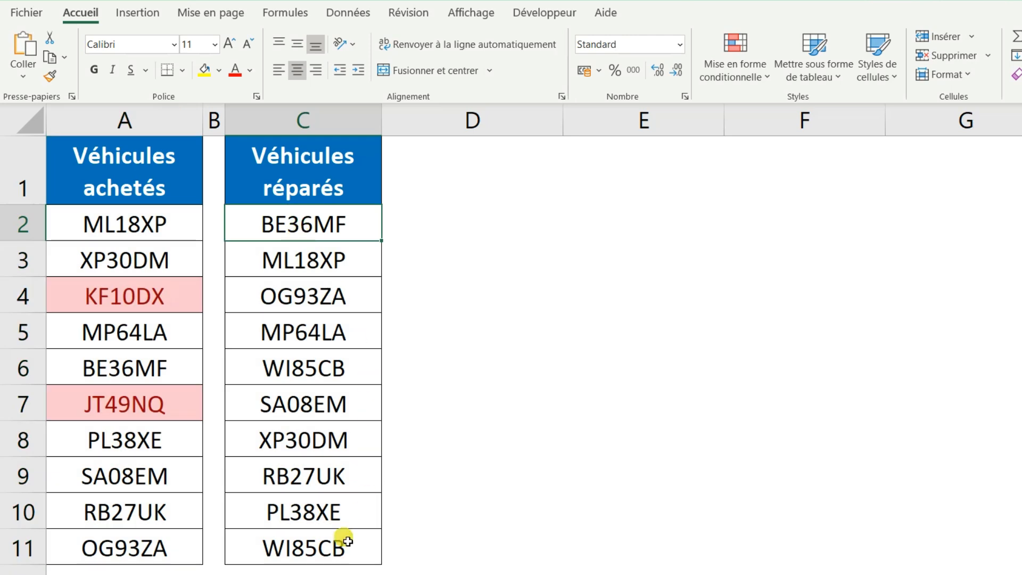
- Fill the repeated repaired-vehicle entries in cells C6 and C11 with yellow
left_click(321, 372)
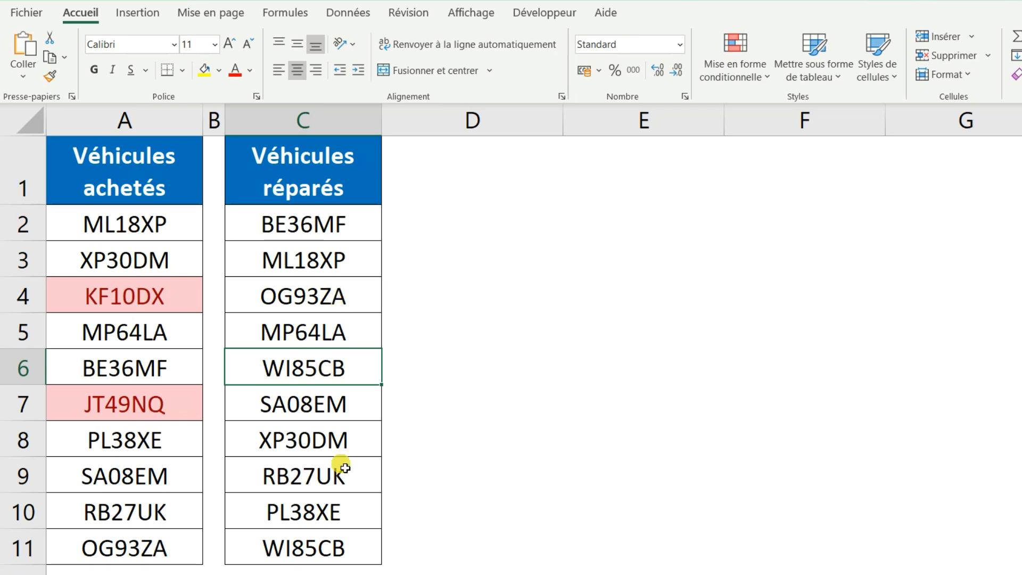
left_click(330, 543)
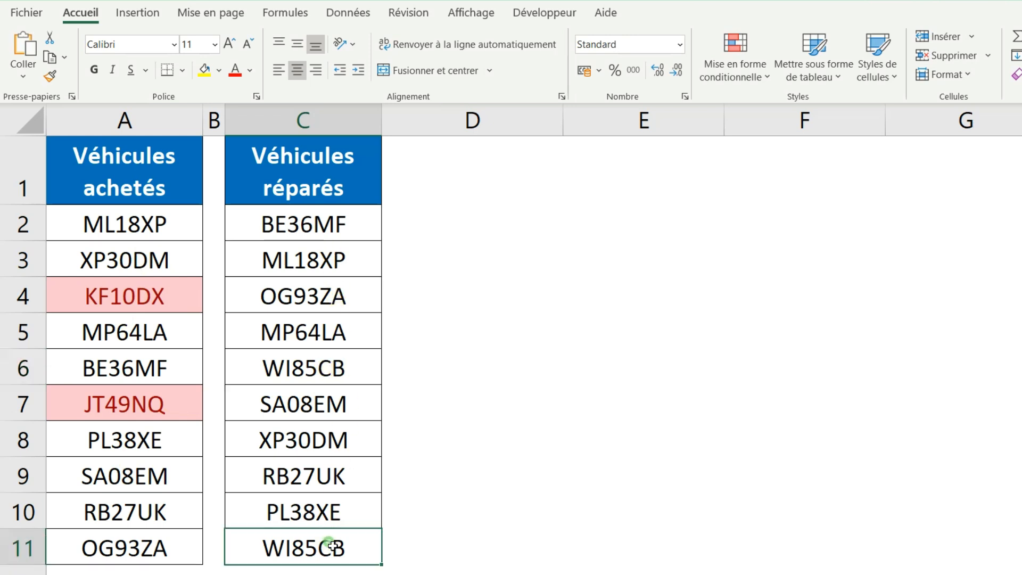
left_click(337, 372, "ctrl")
left_click(204, 71)
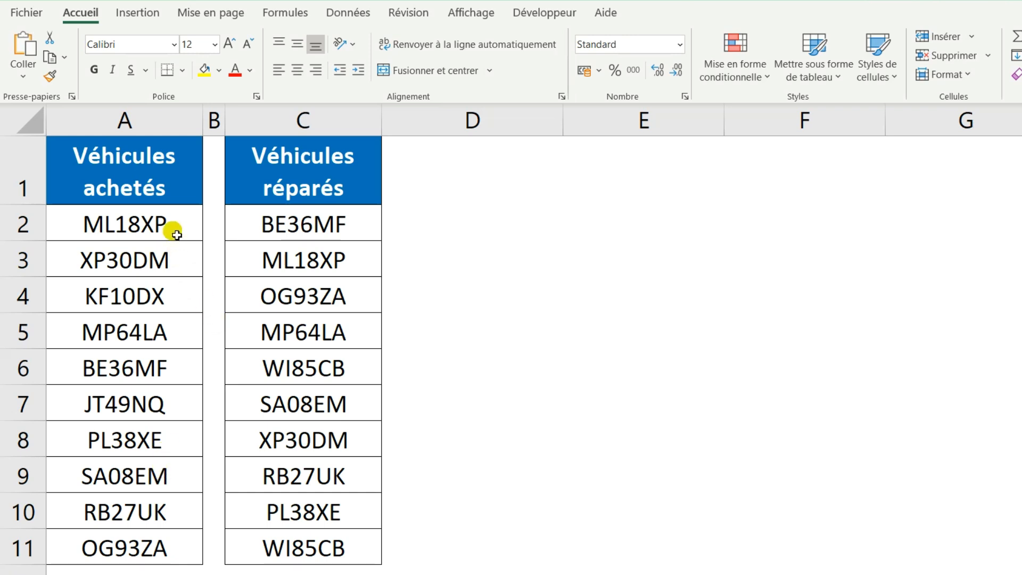
- Start a new conditional formatting rule for A2:A11 that uses a formula to determine which cells to format
left_click_drag(174, 232, 211, 570)
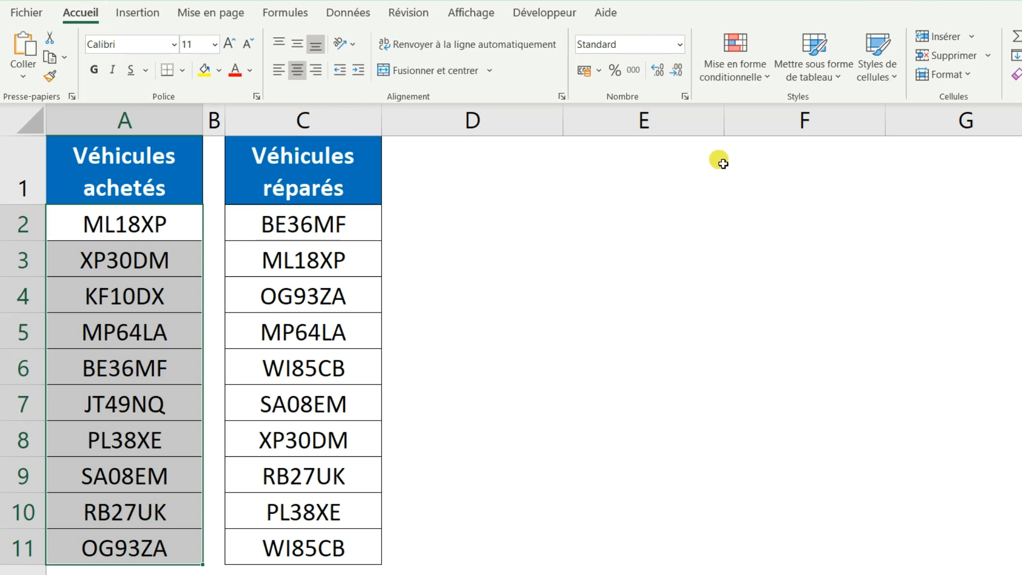
left_click(748, 80)
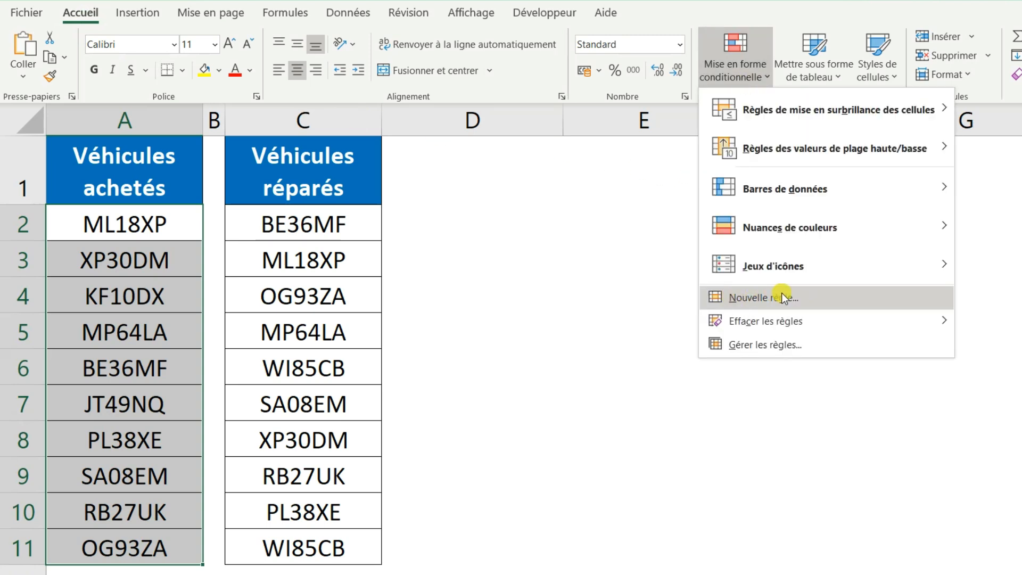
left_click(828, 298)
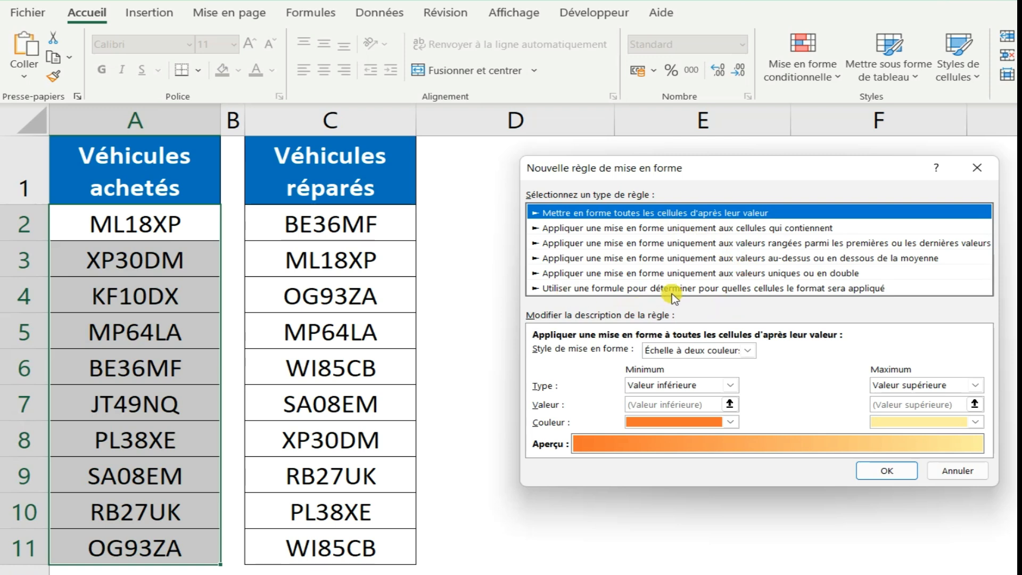
left_click(770, 290)
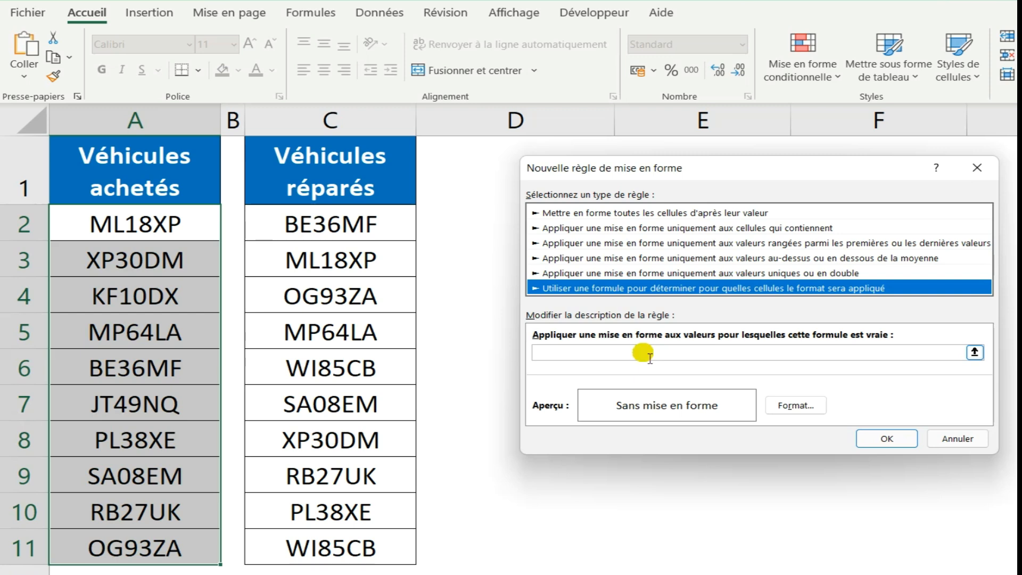
- Enter =RECHERCHEV(A2;$C$2:$C$11;1;0) as the rule's formula, with A2 as a relative reference
left_click(648, 355)
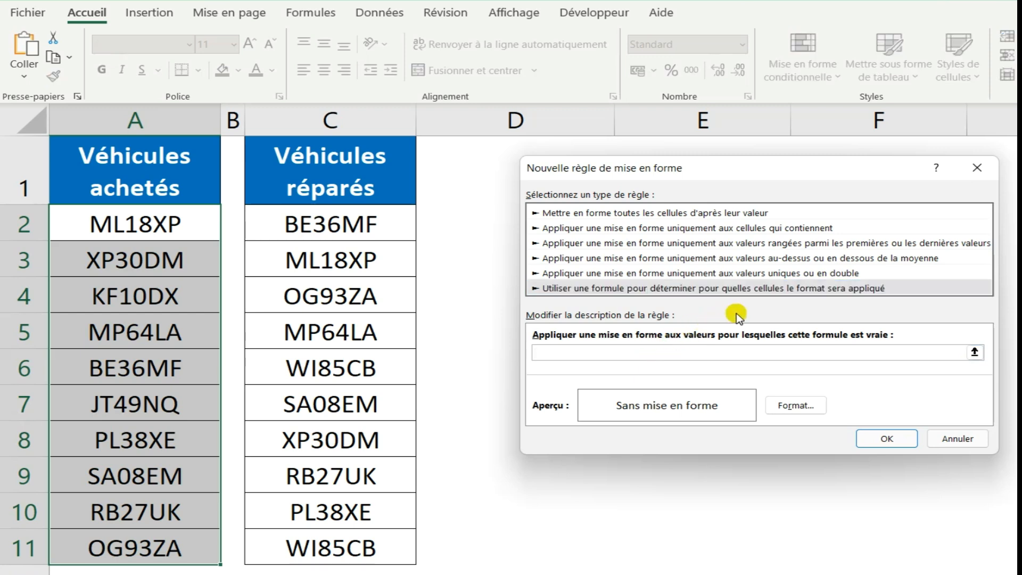
type("=RECHERCHEV(")
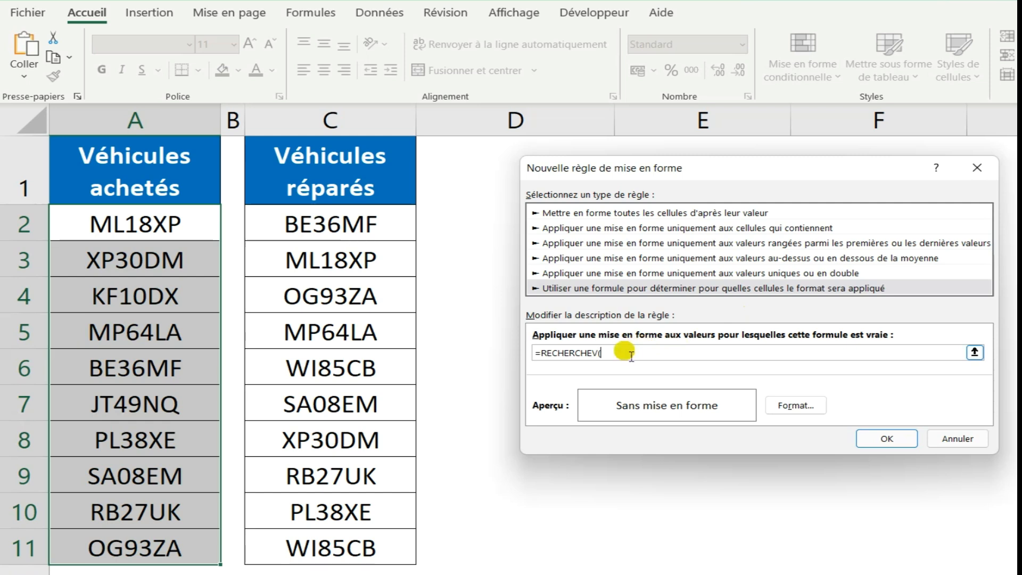
left_click(198, 229)
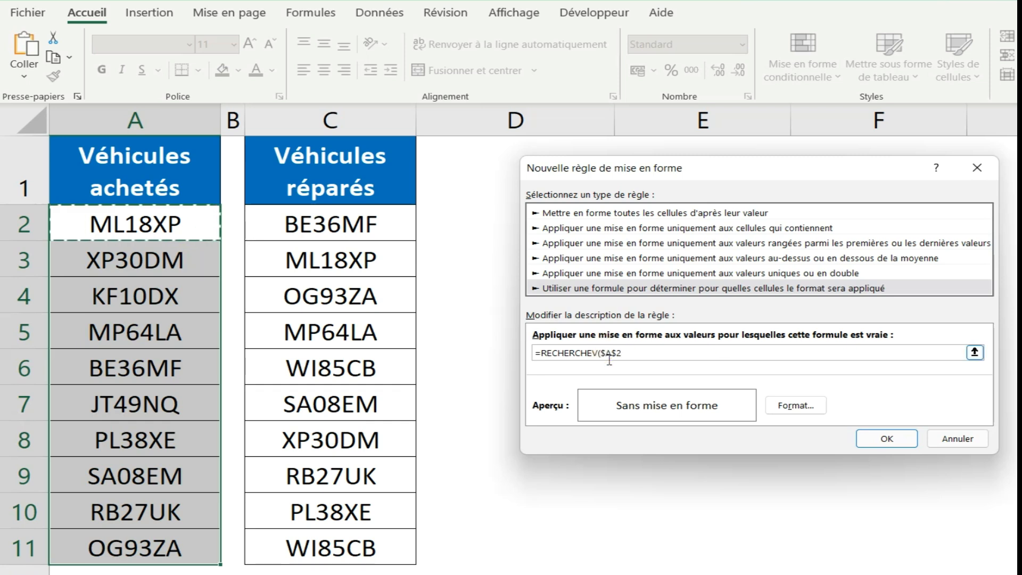
left_click_drag(621, 360, 649, 357)
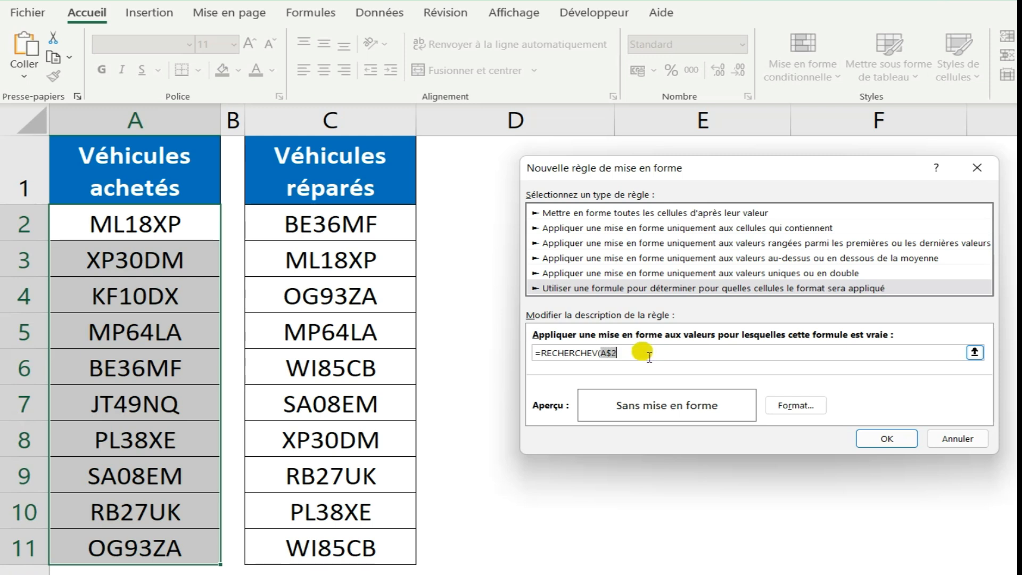
key("F4")
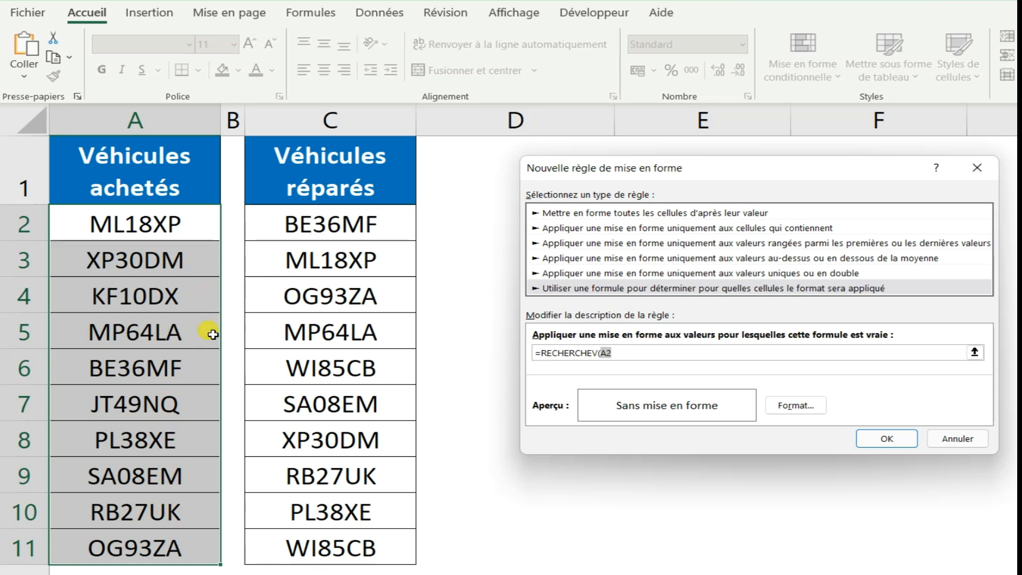
left_click(623, 355)
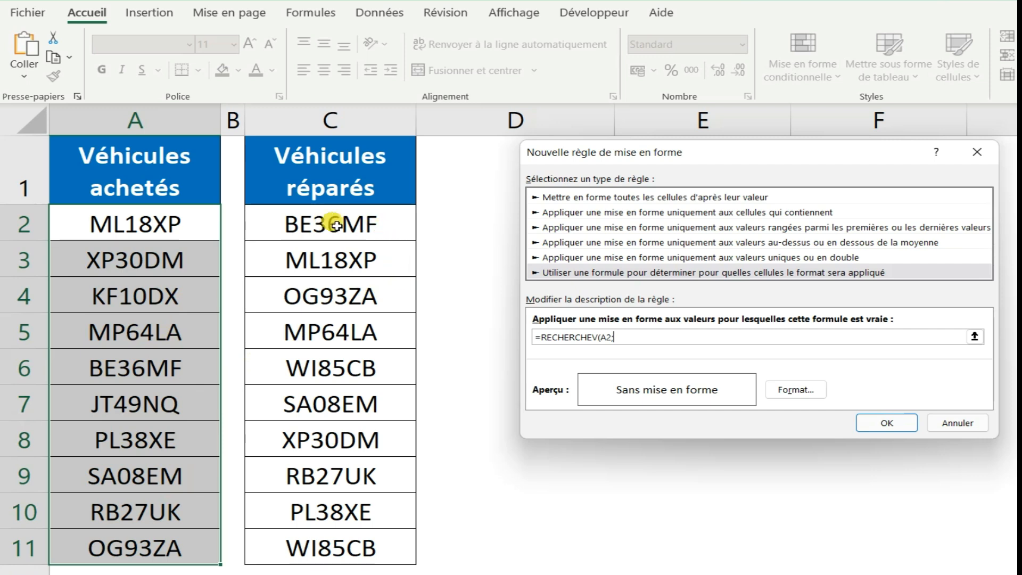
left_click_drag(352, 227, 327, 537)
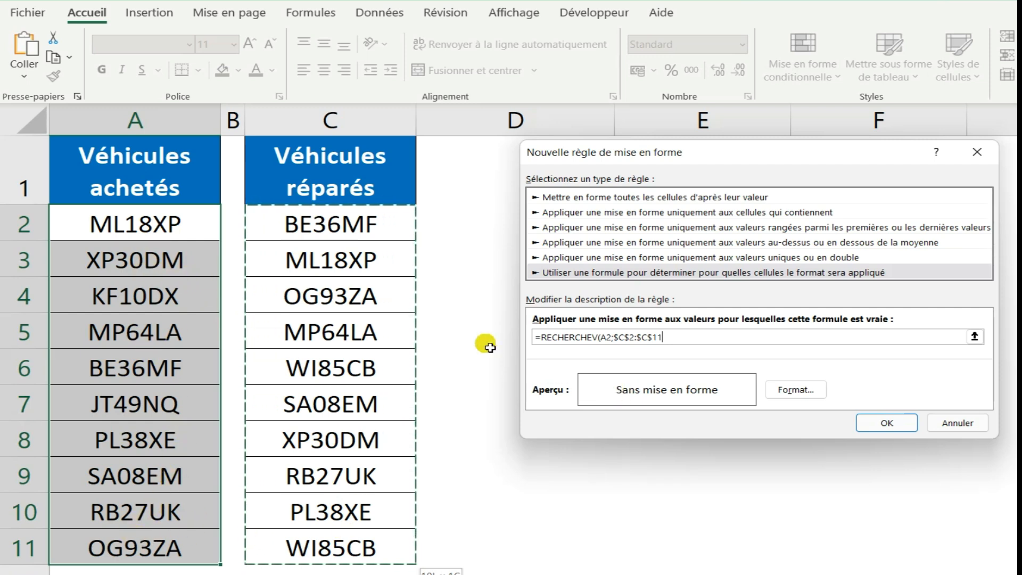
type(";")
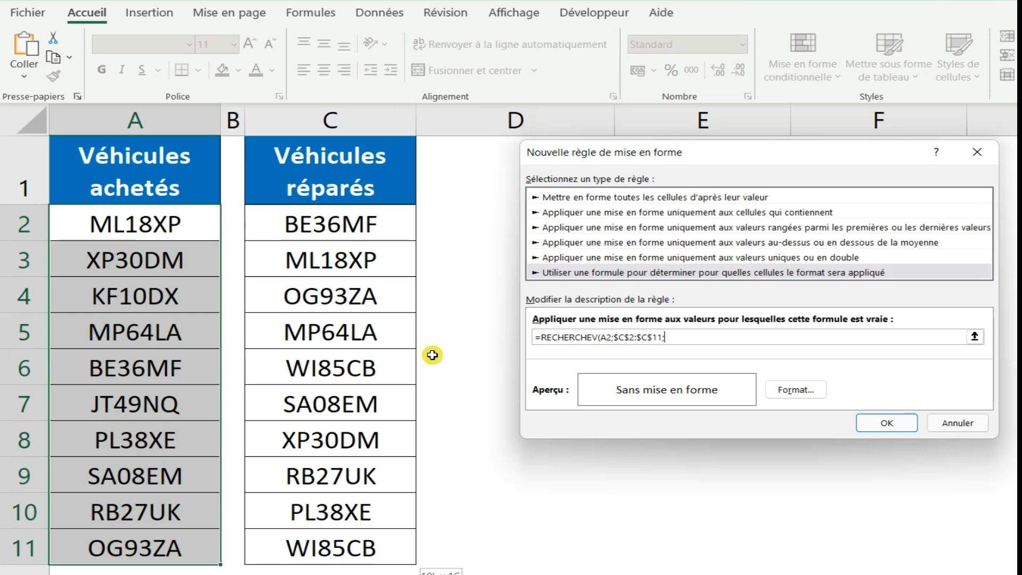
type("1")
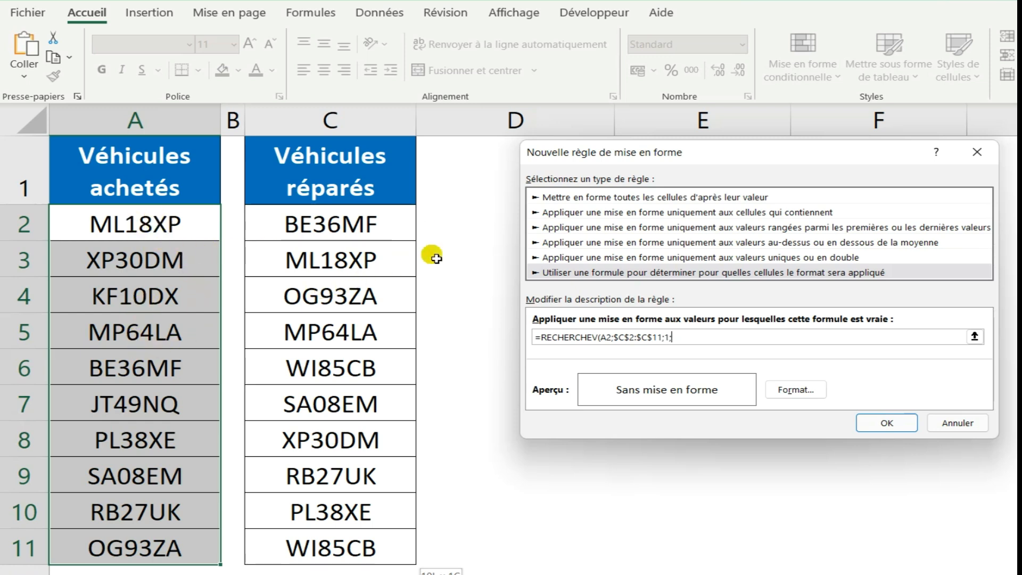
type("0")
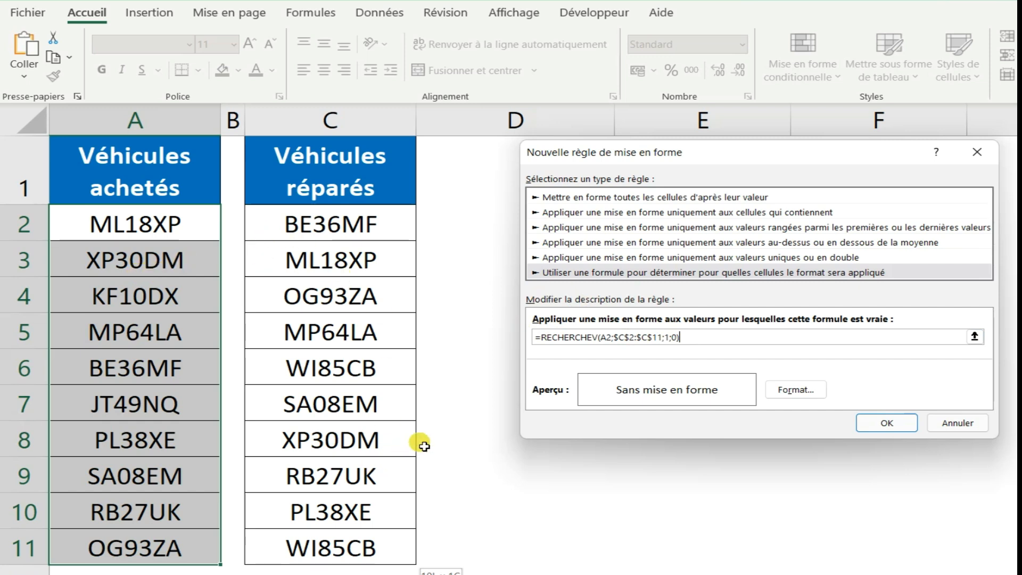
- Wrap the rule's RECHERCHEV formula in ESTERREUR, giving =ESTERREUR(RECHERCHEV(A2;$C$2:$C$11;1;0))
left_click(540, 337)
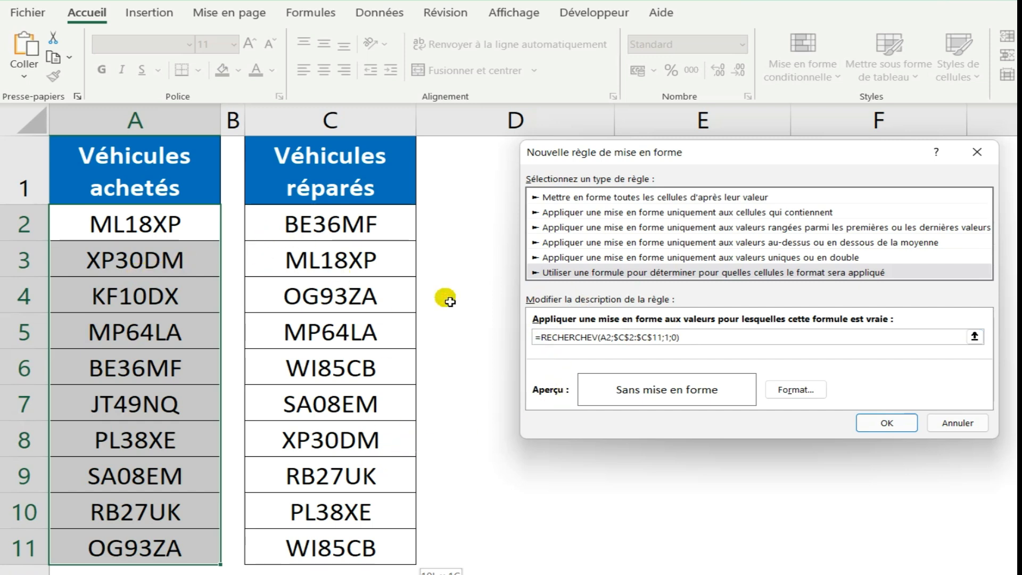
type("EST")
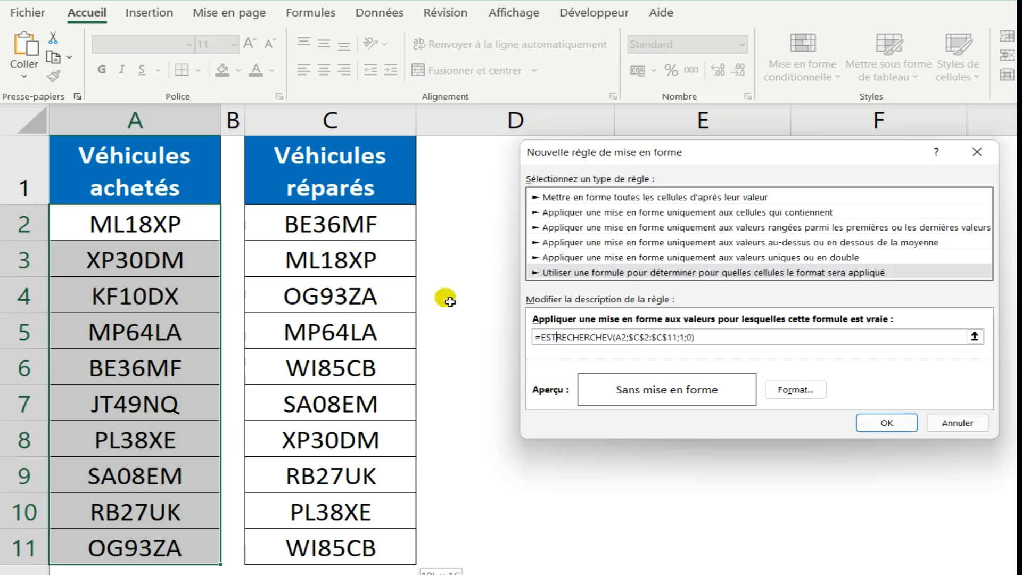
type("ERREUR")
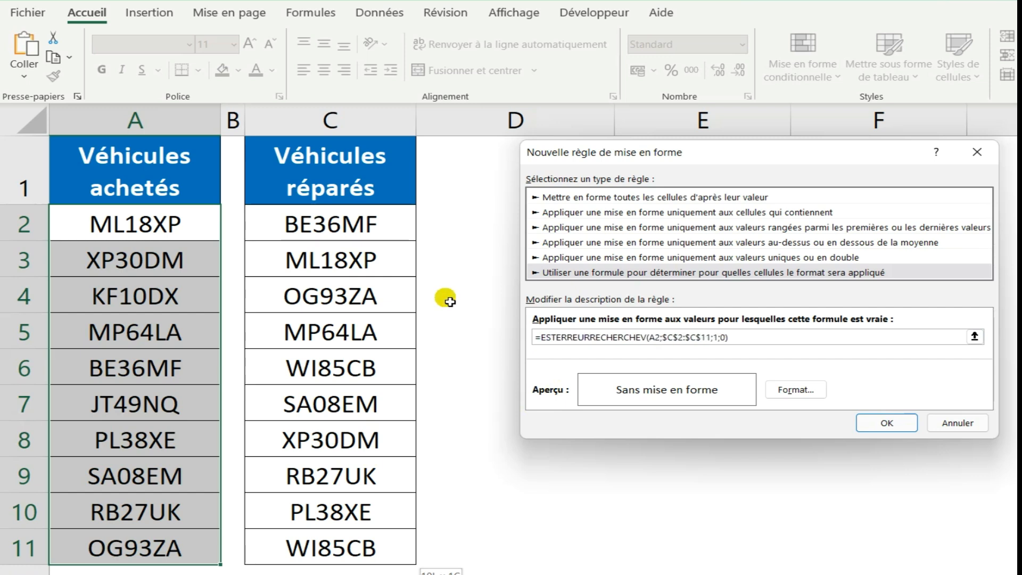
type("(")
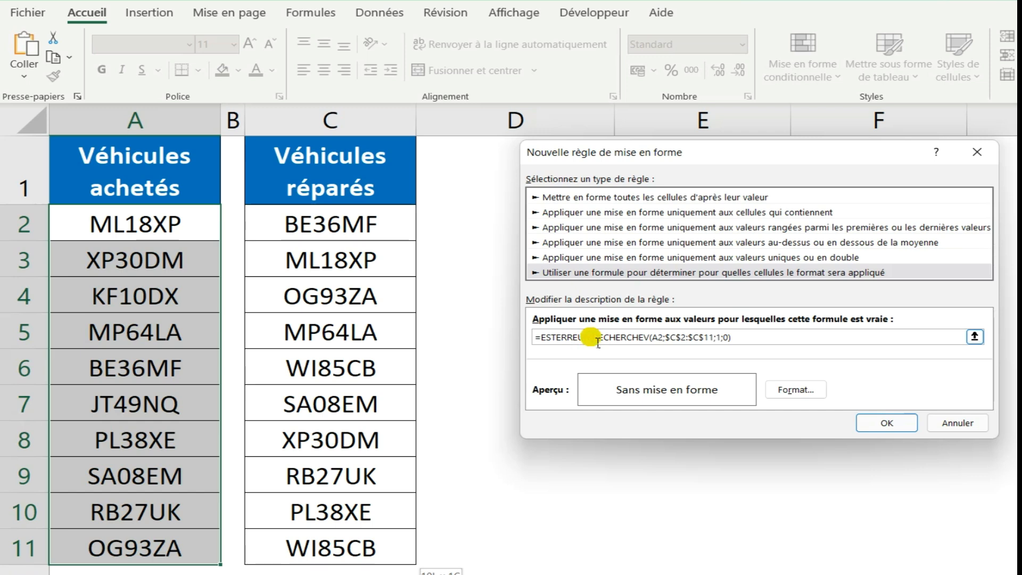
left_click(745, 339)
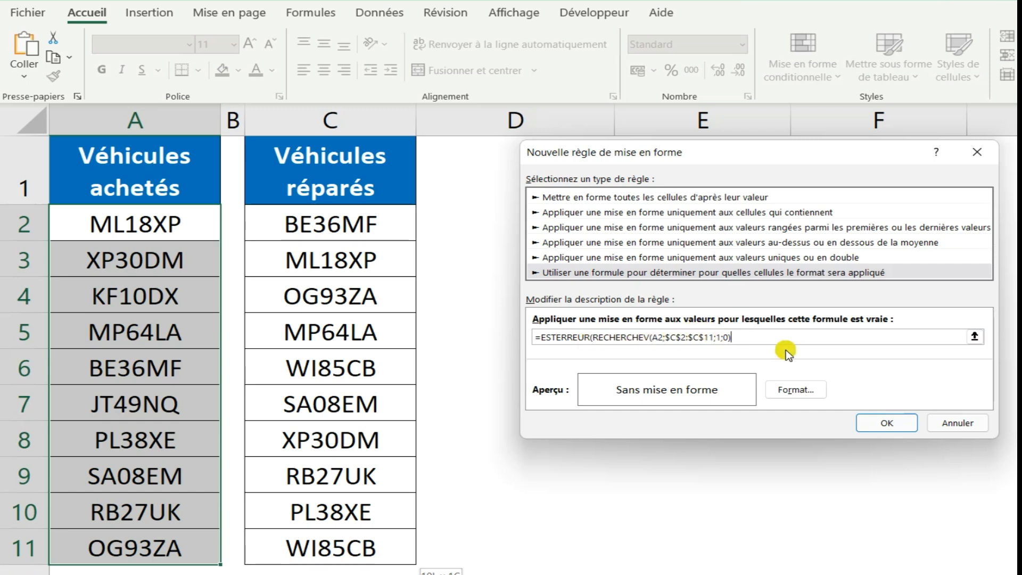
type(")")
- Give the A2:A11 rule a dark red standard font colour and the lightest gold fill, and apply the rule
left_click(813, 389)
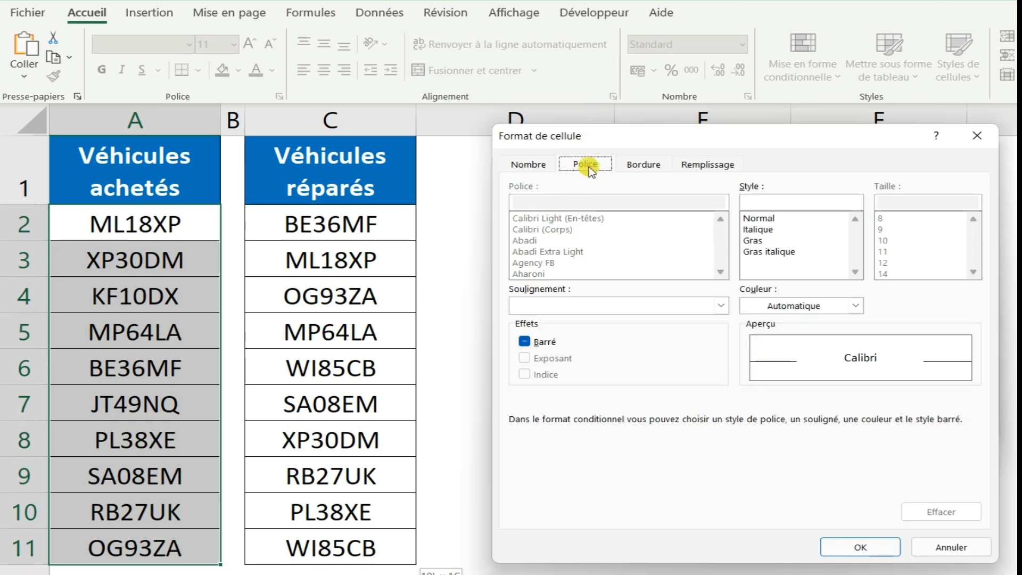
left_click(854, 305)
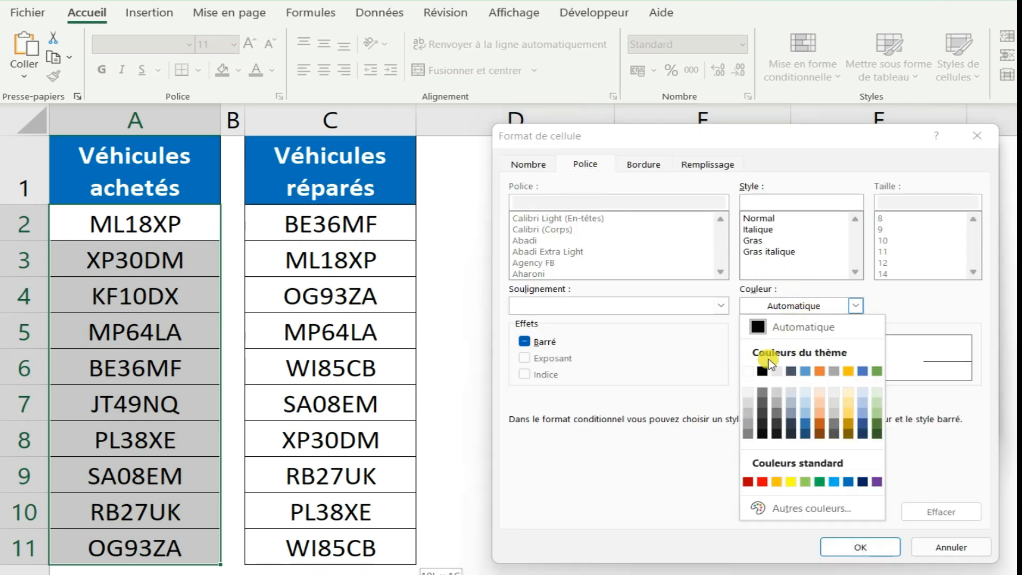
left_click(747, 482)
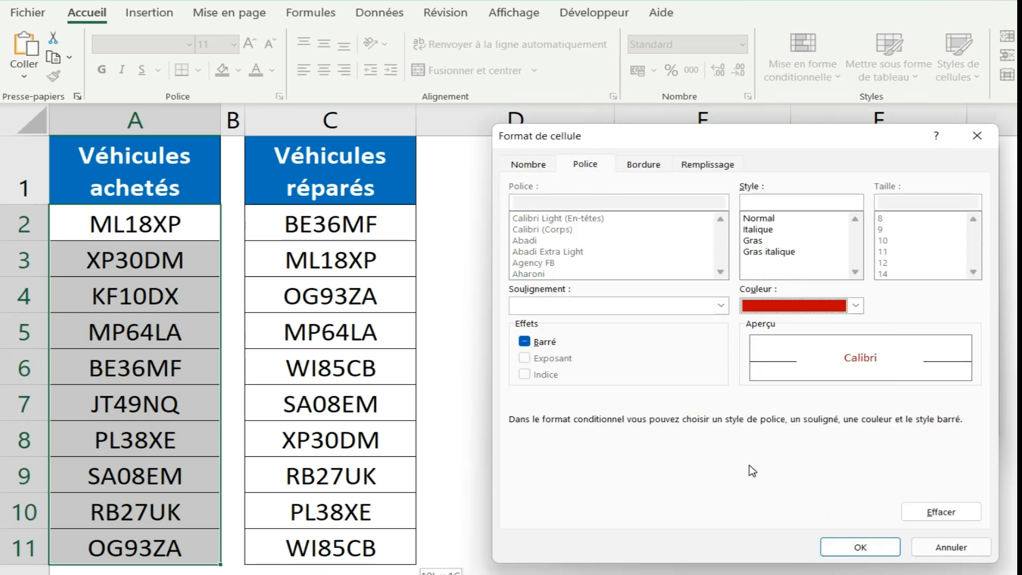
left_click(700, 164)
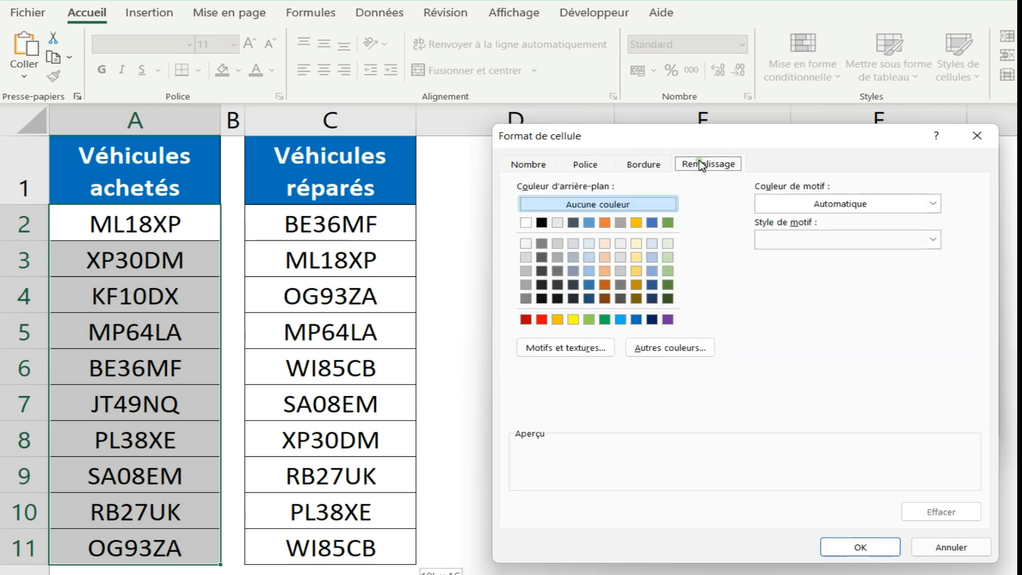
left_click(637, 245)
left_click(859, 548)
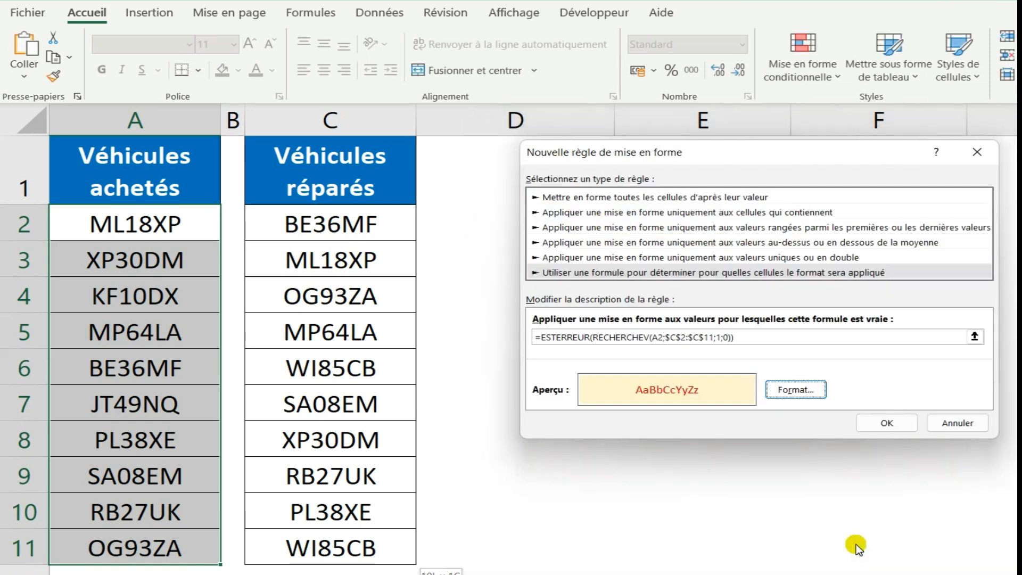
left_click(888, 423)
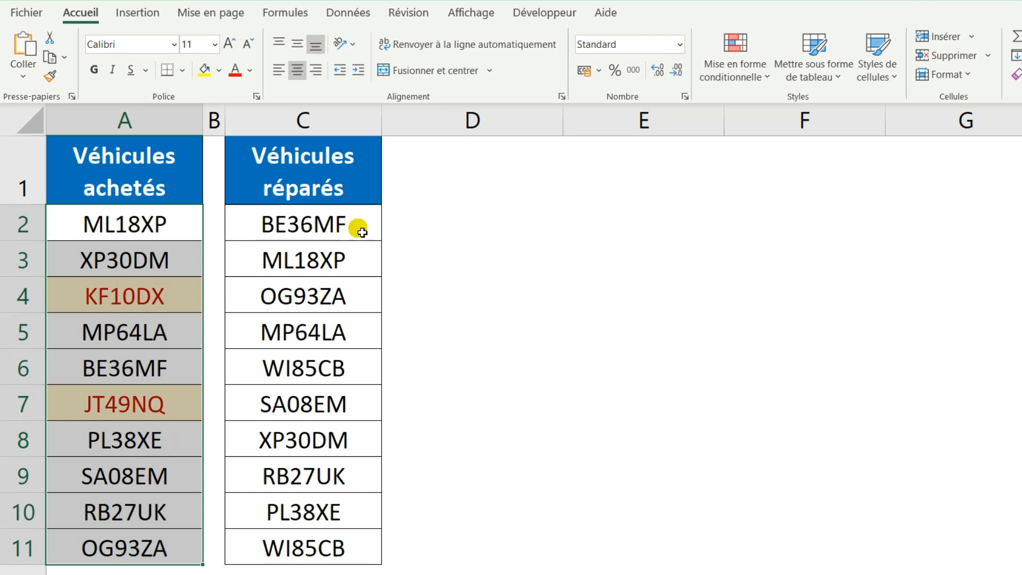
- Start a new conditional formatting rule for repaired vehicles C2:C11 that uses a formula to determine which cells to format
left_click_drag(362, 232, 336, 538)
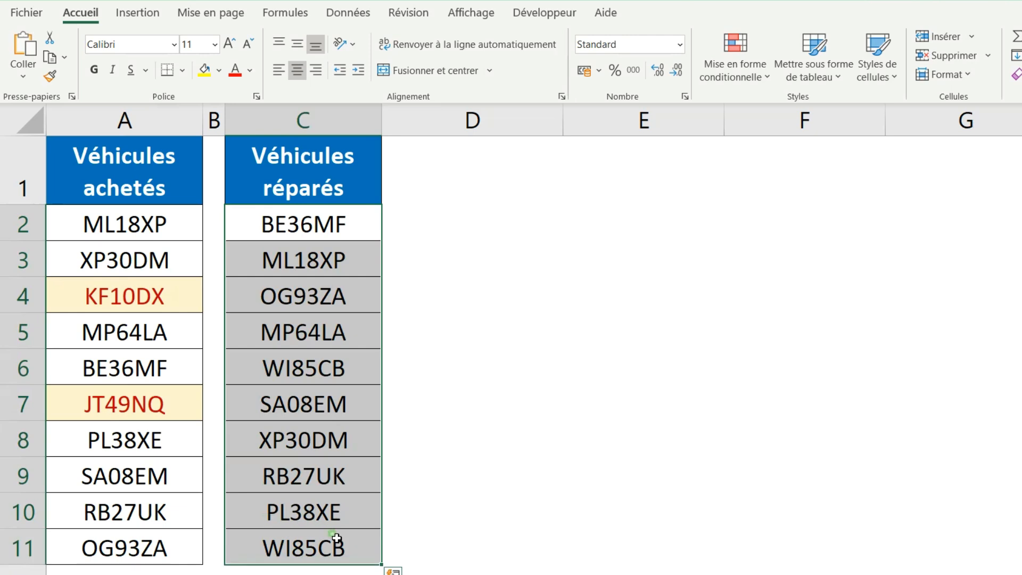
left_click(739, 78)
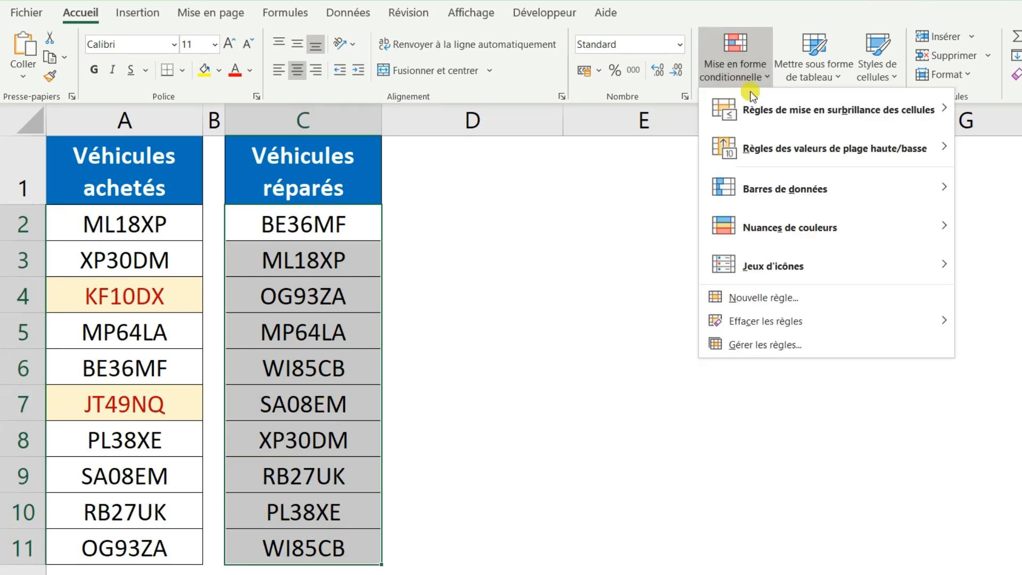
left_click(813, 296)
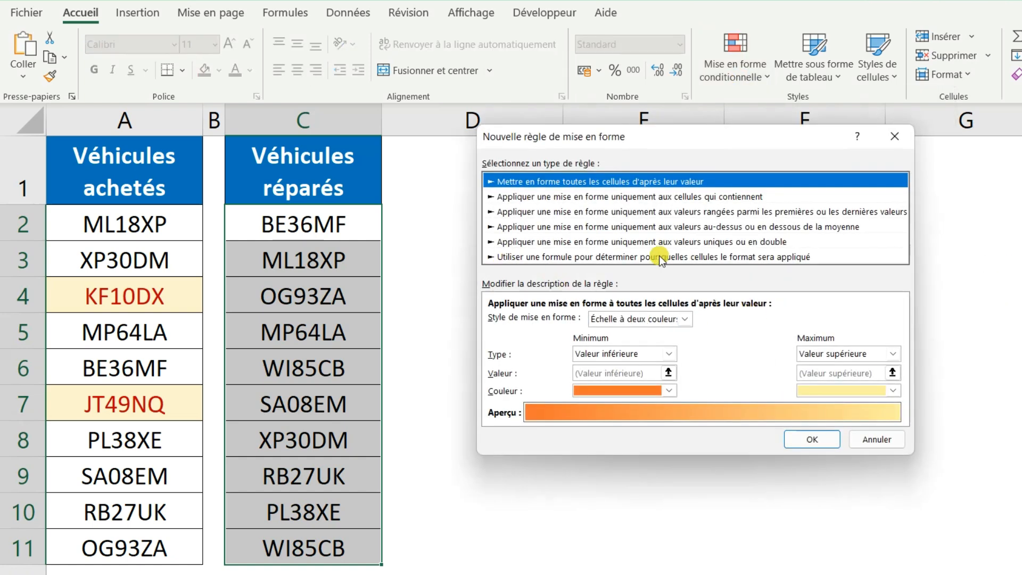
left_click(701, 258)
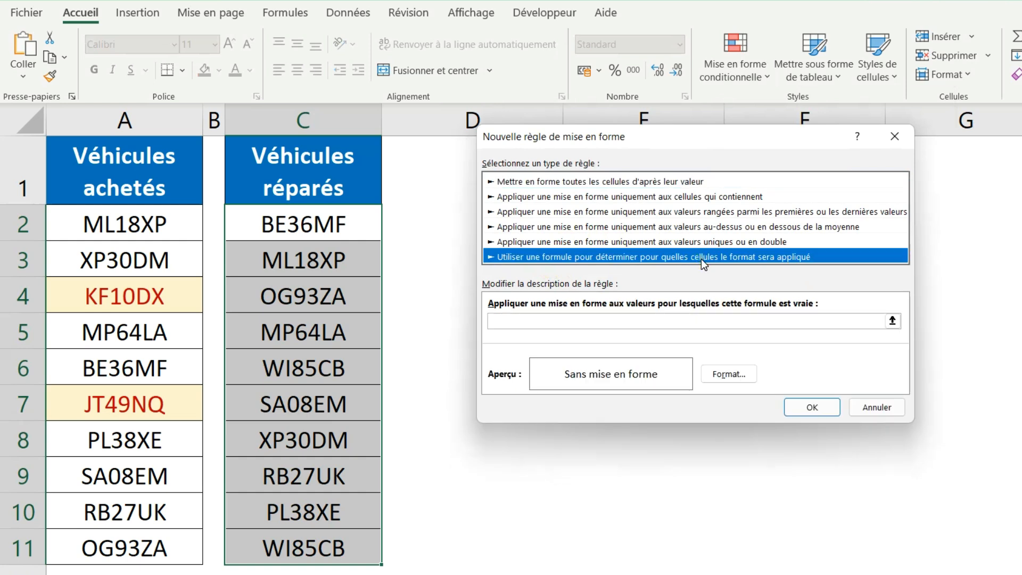
- Enter =RECHERCHEV(C2;$A$2:$A$11;1;0) as the rule's formula, with C2 as a relative reference
left_click(610, 322)
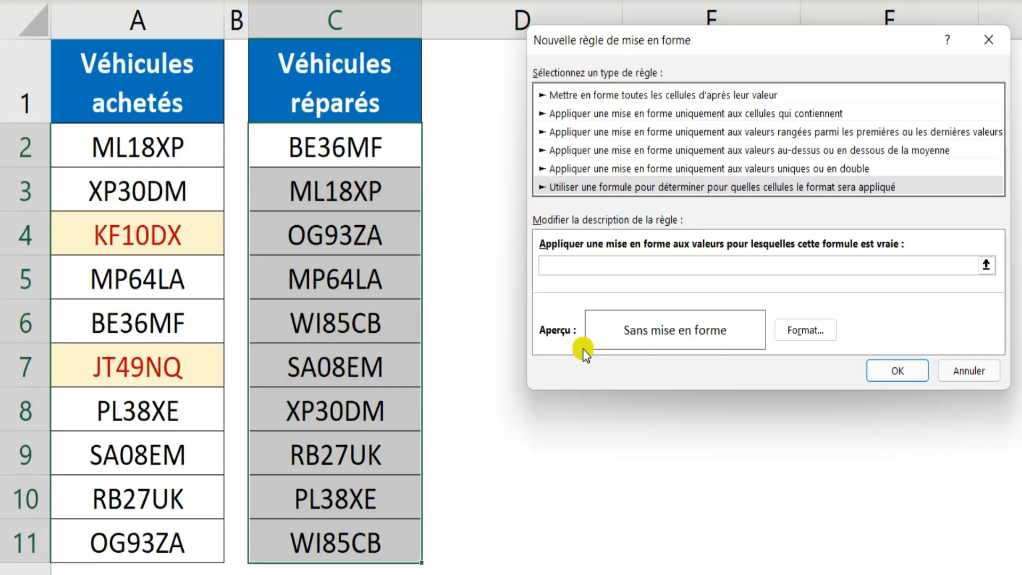
type("=RECHERCHEV(")
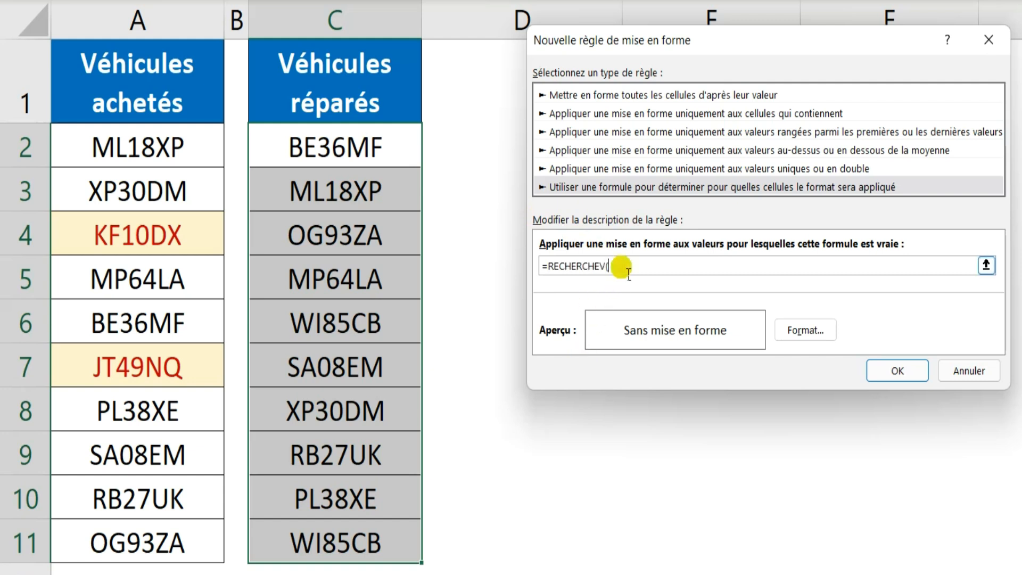
left_click(404, 149)
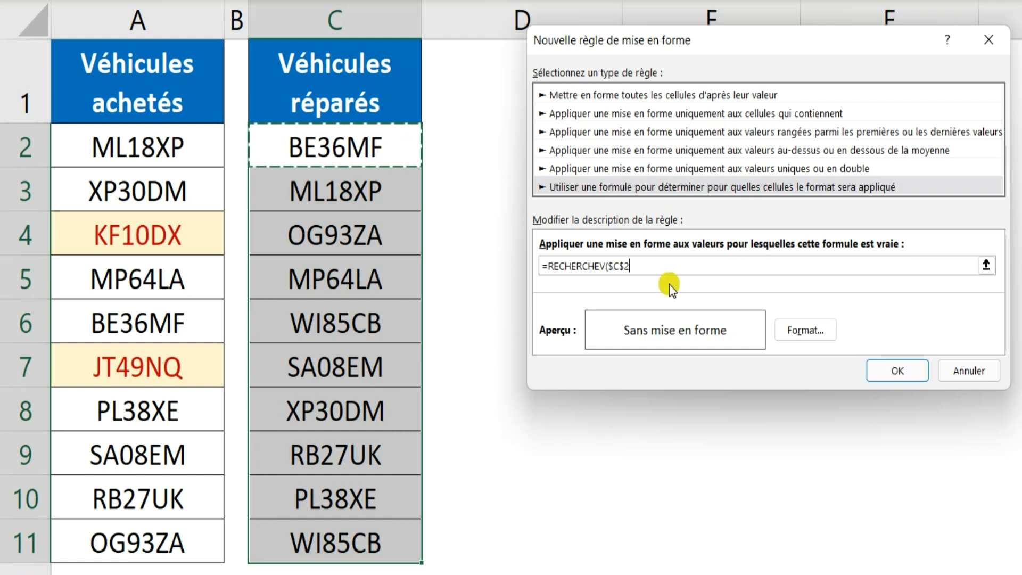
key("F4")
key("F4")
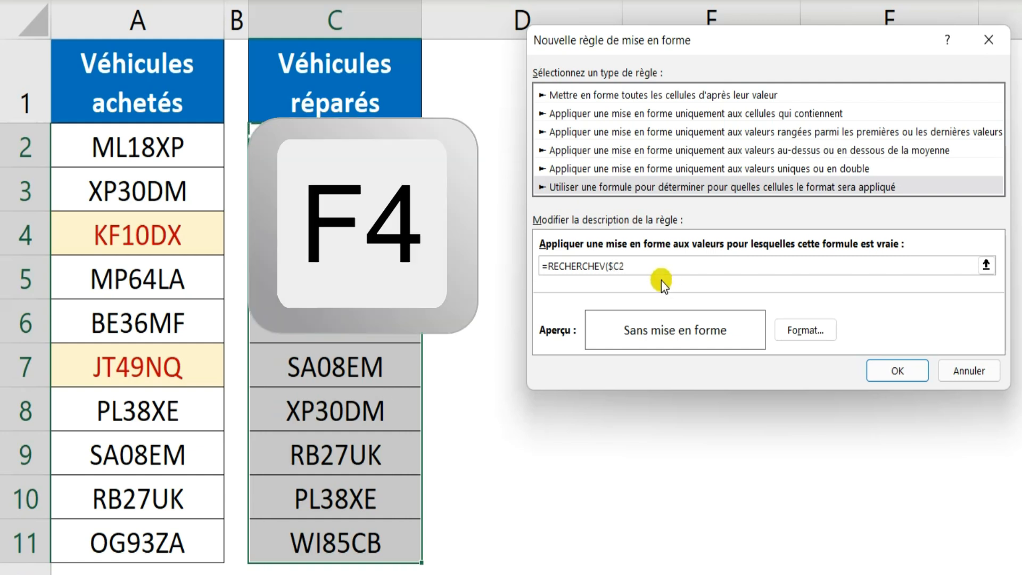
key("F4")
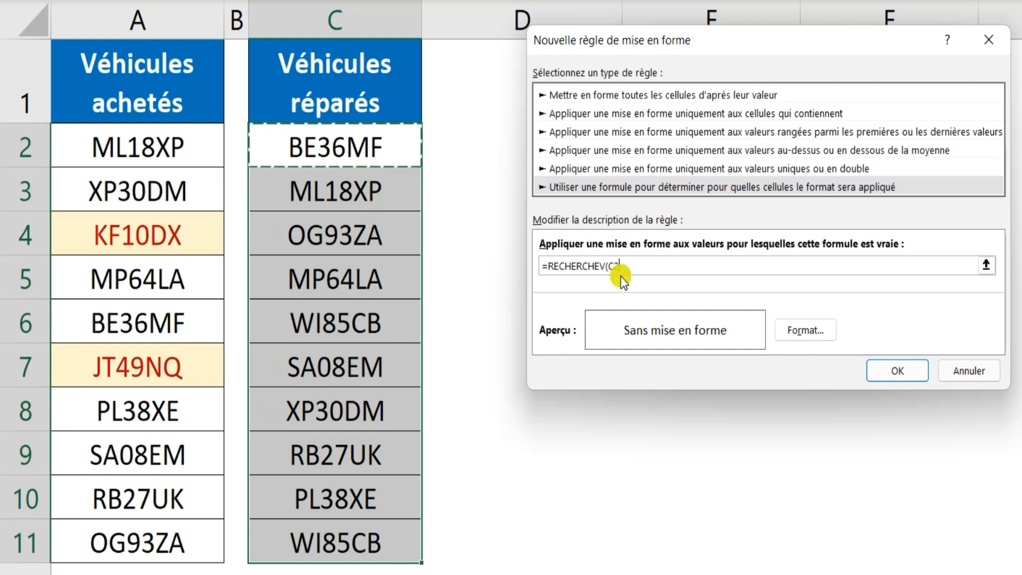
type(";")
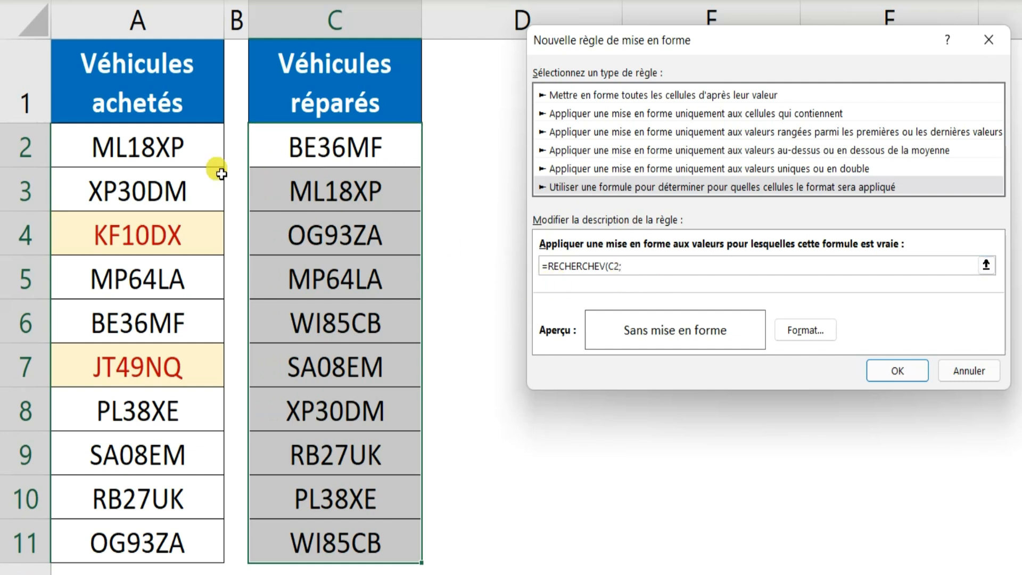
mouse_move(181, 158)
left_mouse_down()
mouse_move(215, 344)
mouse_move(161, 548)
left_mouse_up()
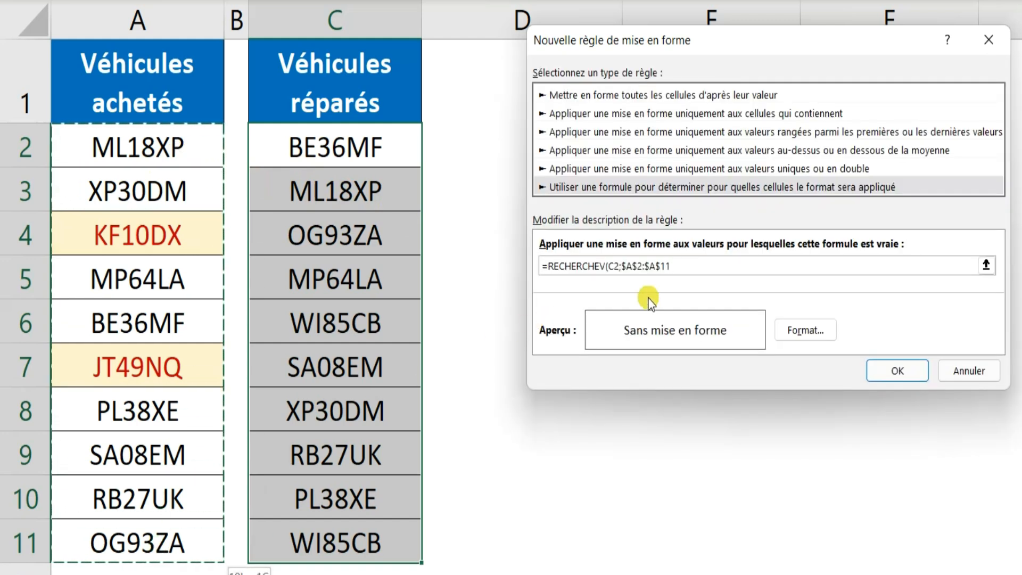
left_click(688, 273)
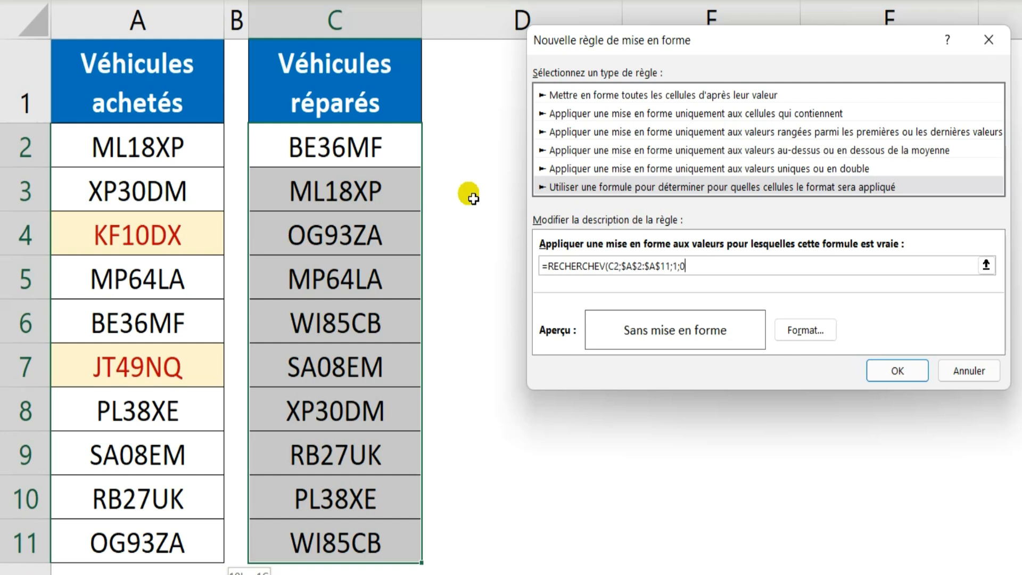
type(")")
- Wrap the repaired-vehicles lookup in ESTERREUR, giving =ESTERREUR(RECHERCHEV(C2;$A$2:$A$11;1;0))
left_click(547, 266)
type("ESTERREUR")
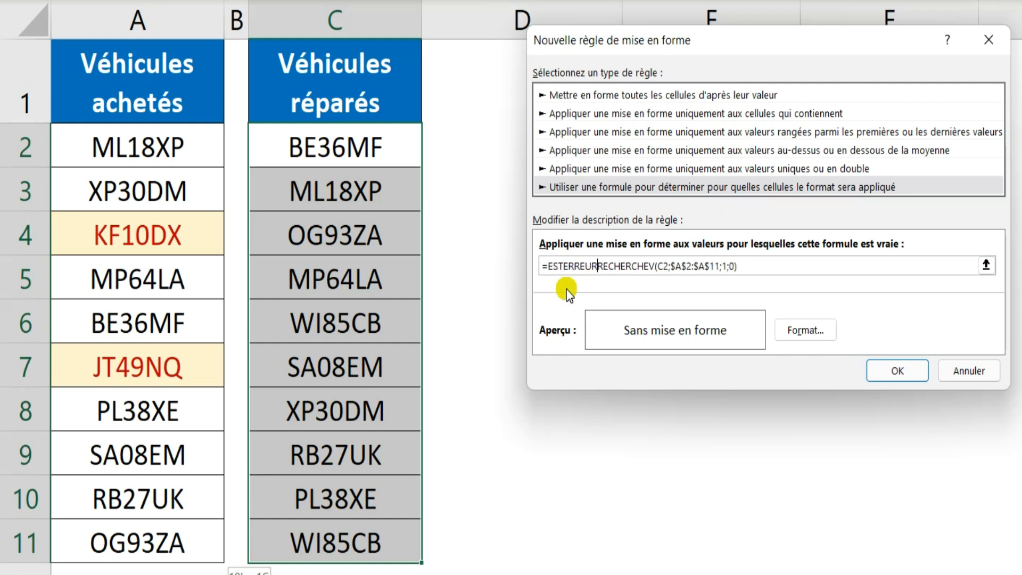
type("(")
left_click(753, 266)
type(")")
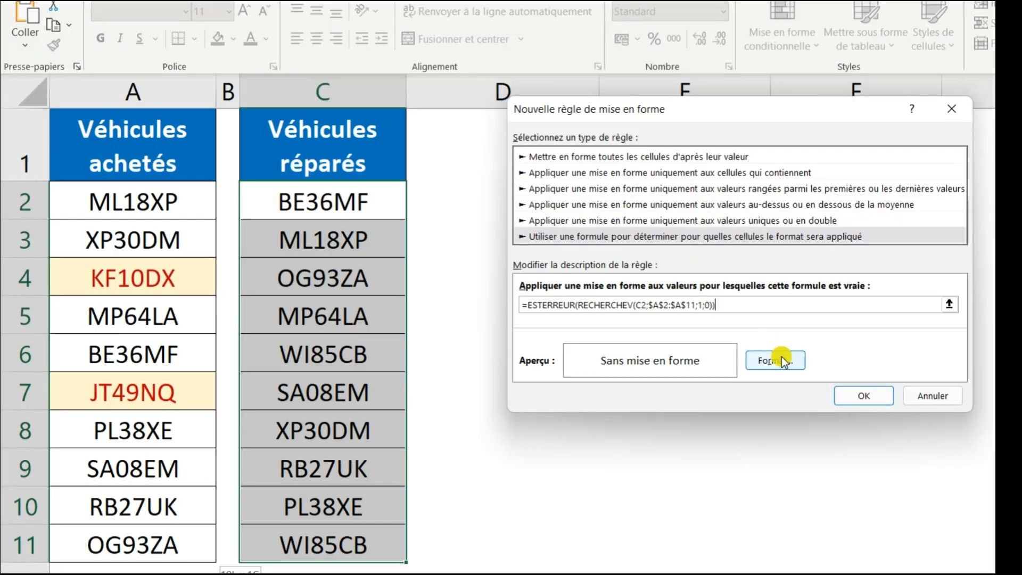
- Give the C2:C11 rule the lightest gold fill and a dark red standard font colour, and apply the rule
left_click(777, 360)
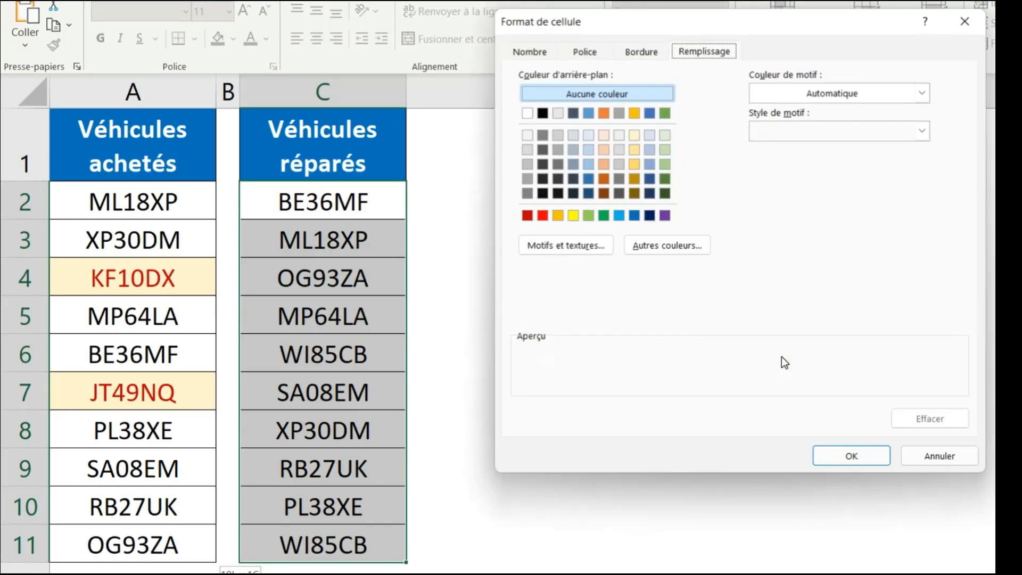
left_click(635, 135)
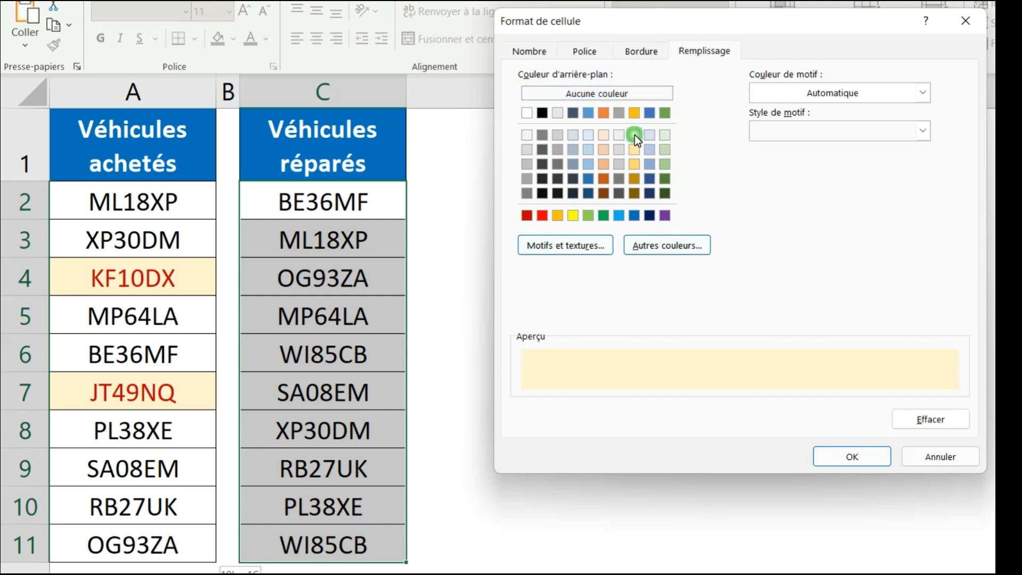
left_click(585, 52)
left_click(779, 202)
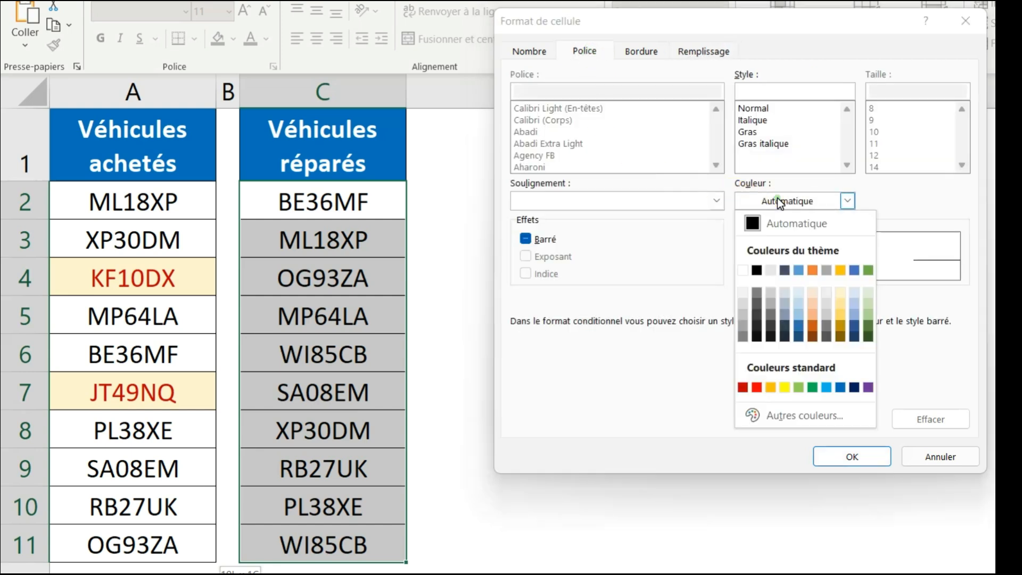
left_click(739, 387)
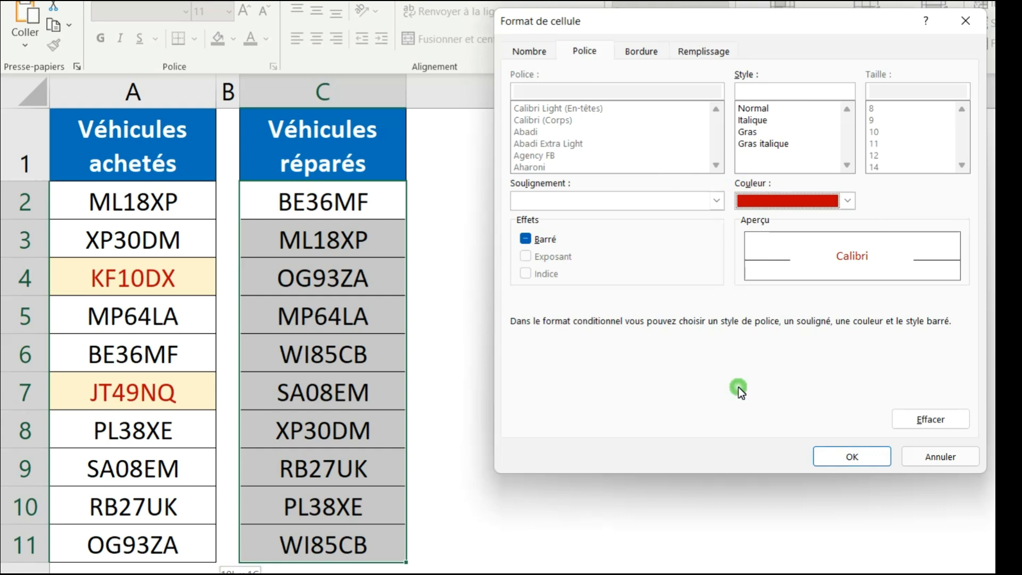
left_click(851, 456)
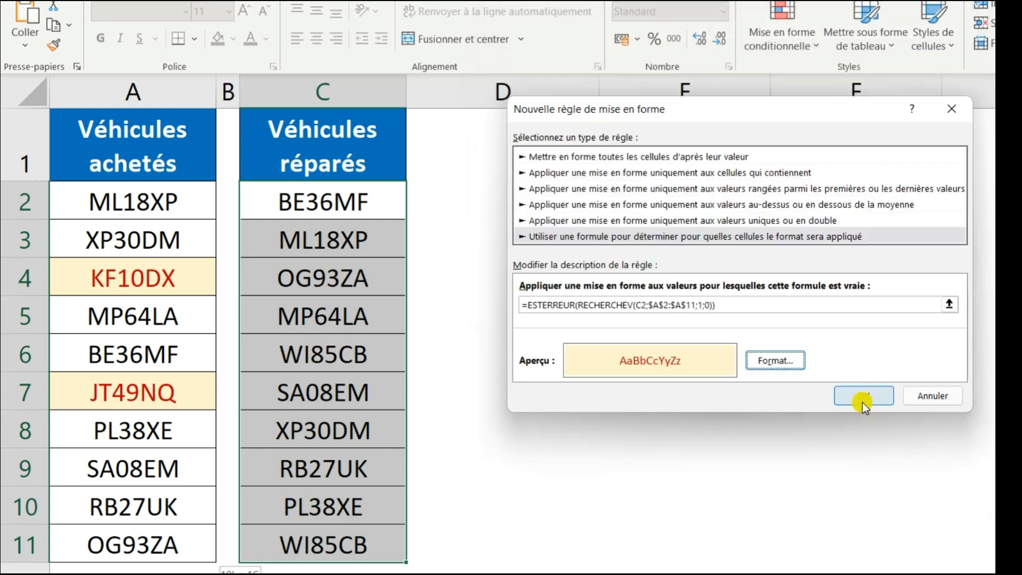
left_click(862, 402)
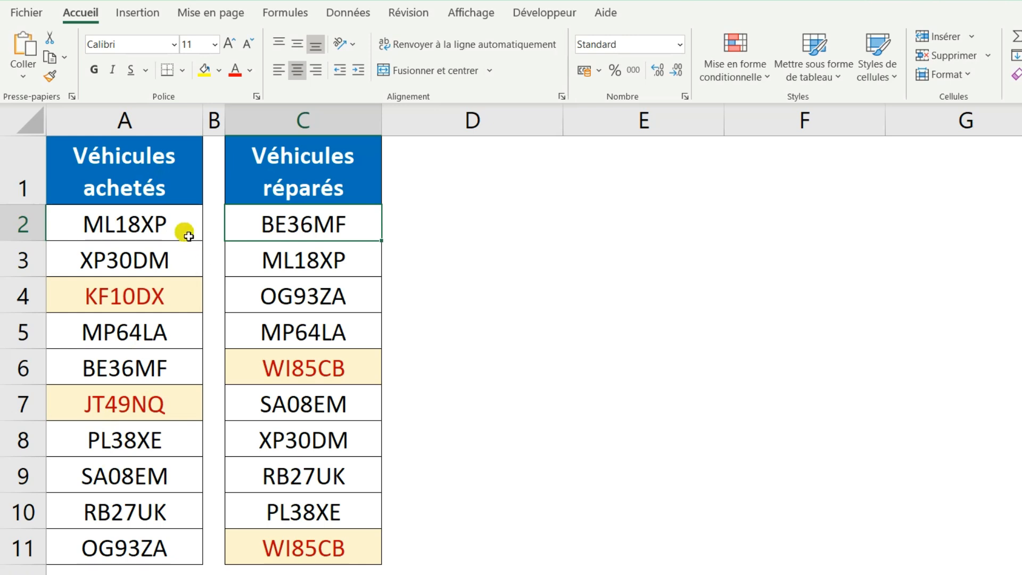
- Add a filter to the Véhicules achetés column and filter it by the light gold cell colour
left_click(169, 229)
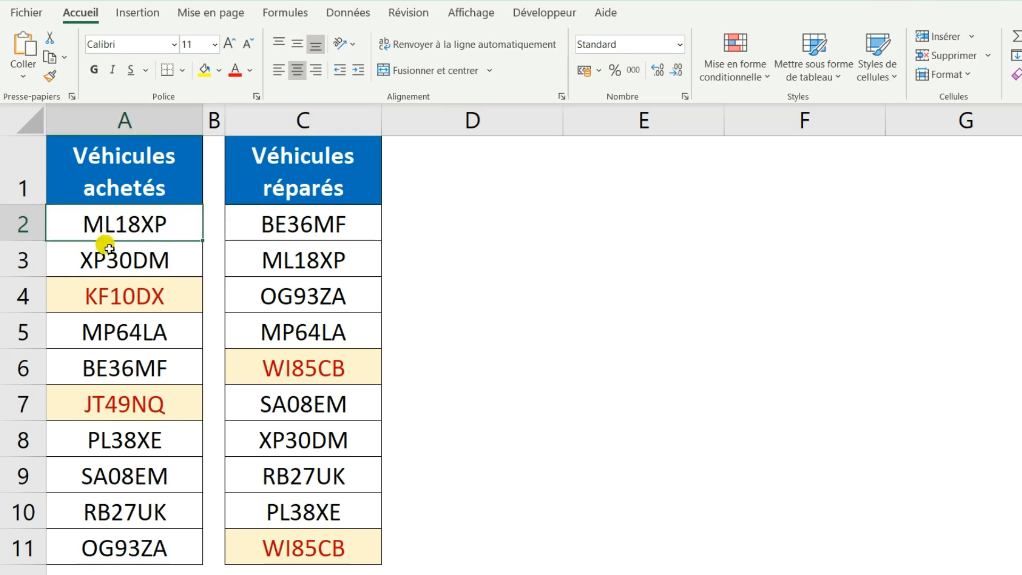
left_click(352, 15)
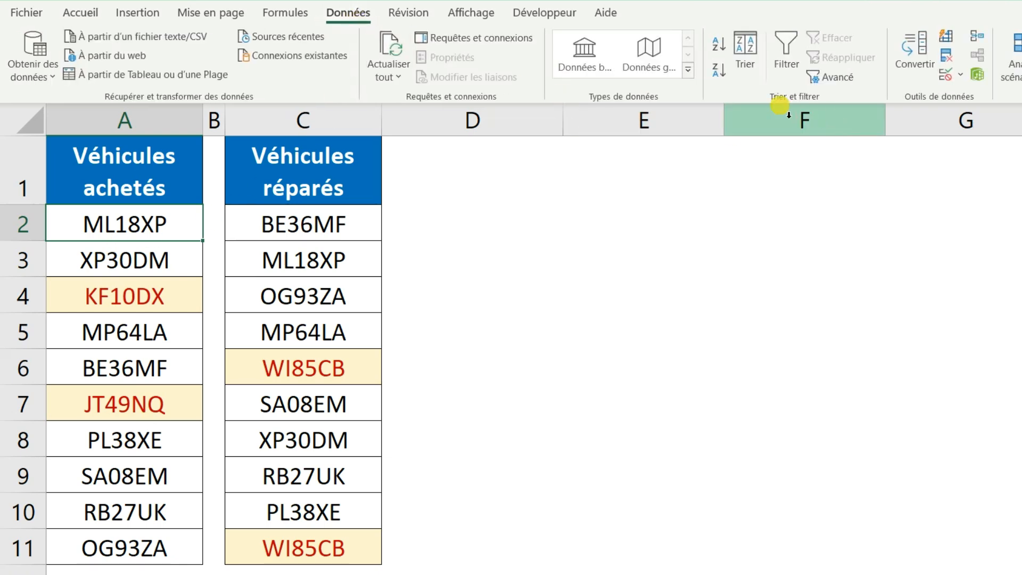
left_click(786, 60)
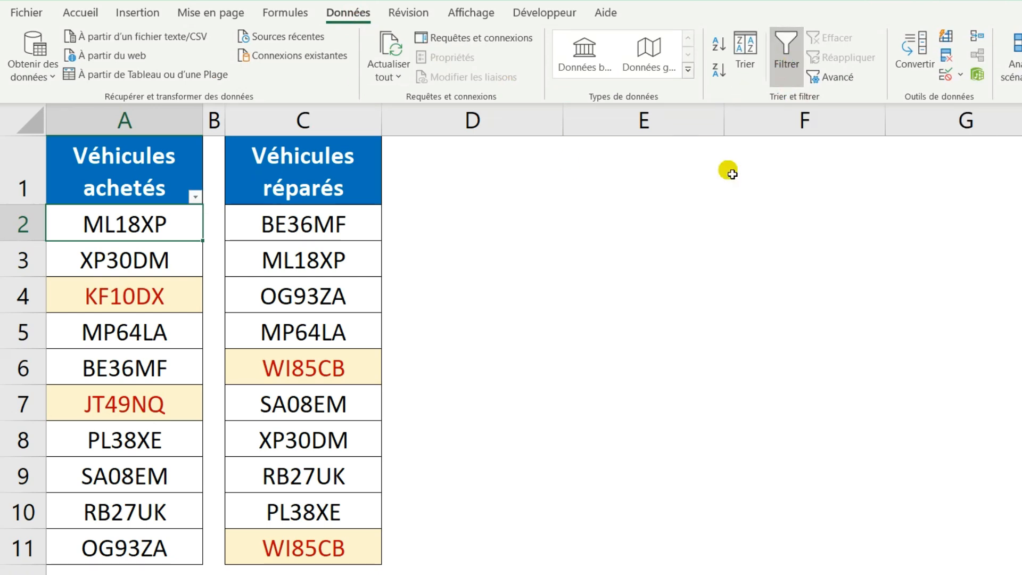
left_click(195, 197)
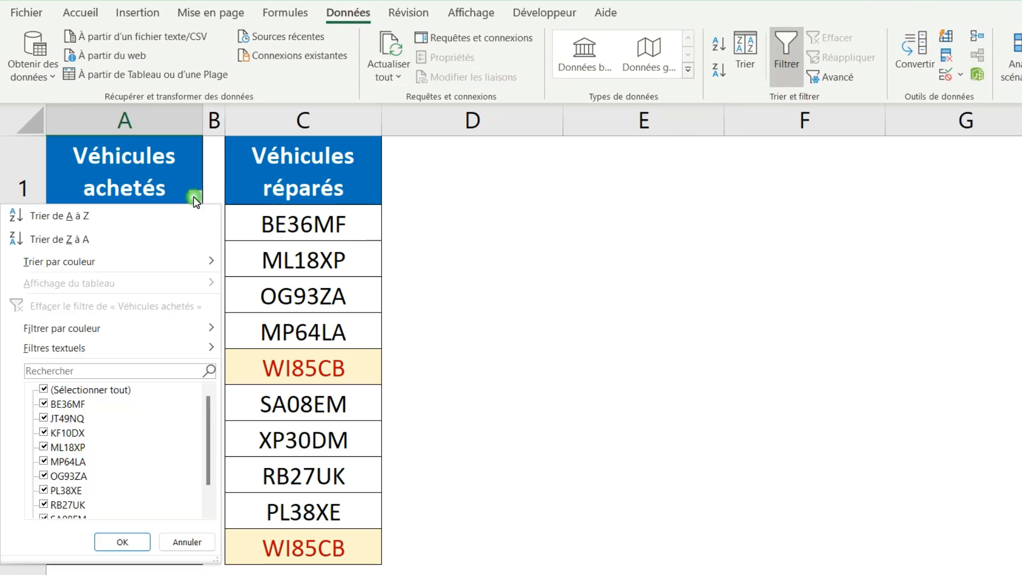
mouse_move(173, 327)
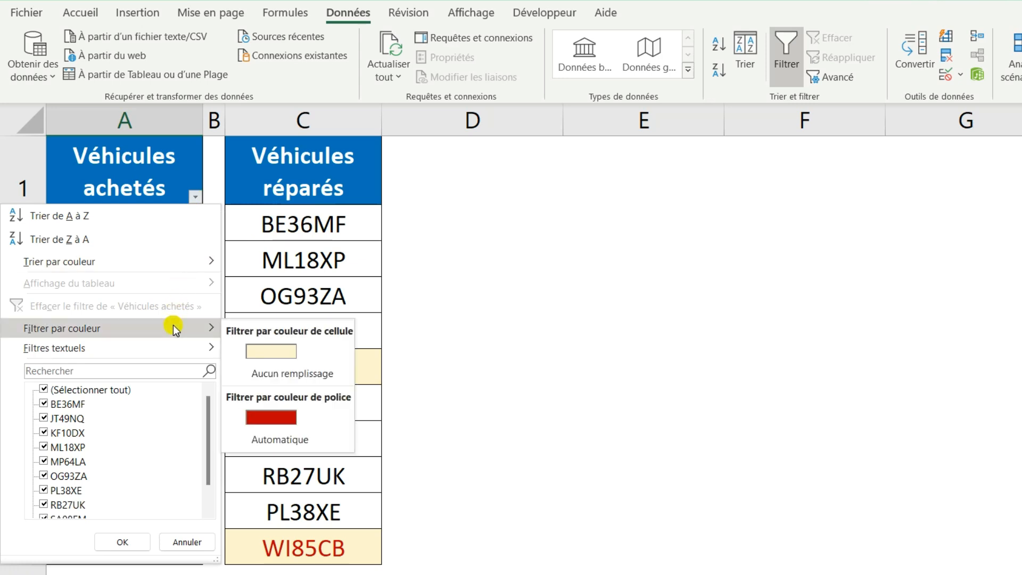
left_click(280, 351)
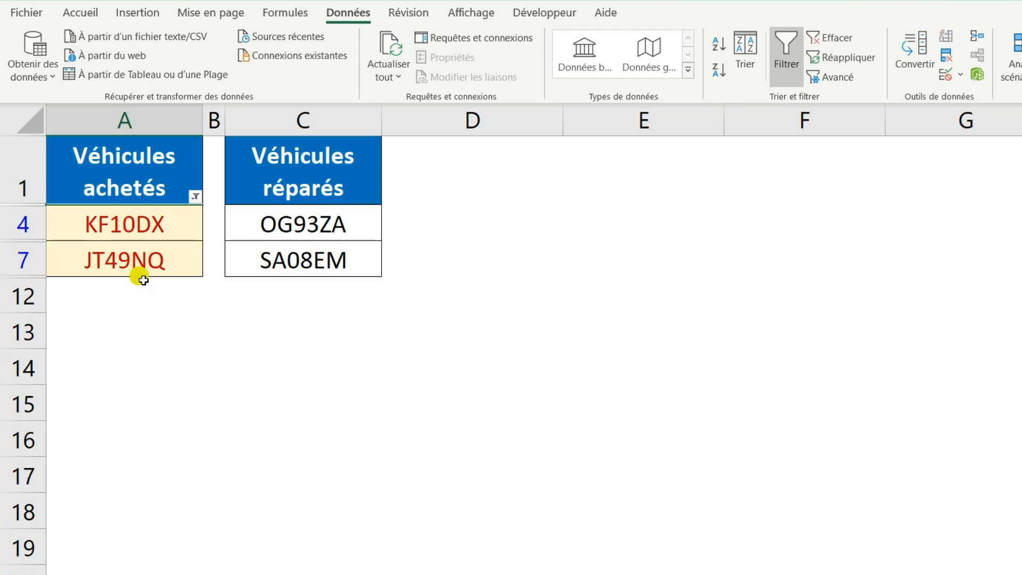